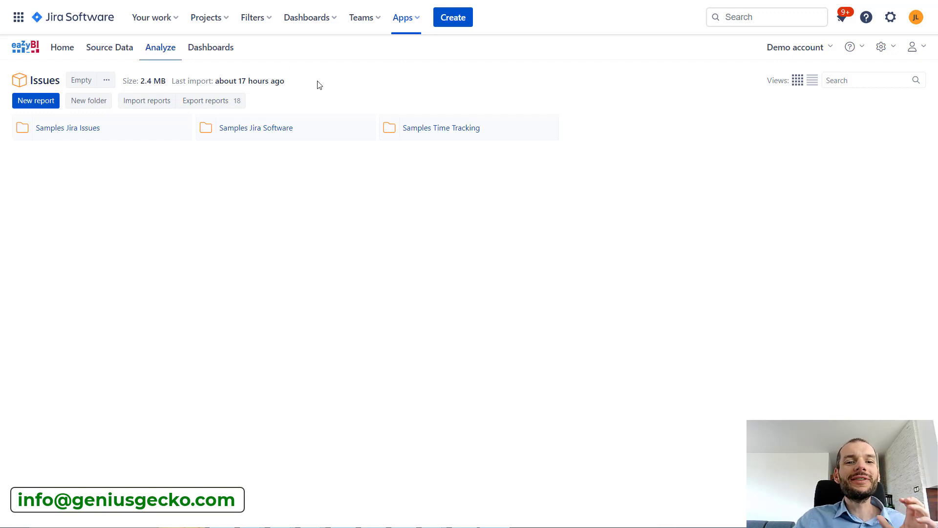
Open eazyBI from Apps and start a blank Issues report, dismissing the 'Creating reports' tip
{"action": "left_click", "coordinate": [404, 19]}
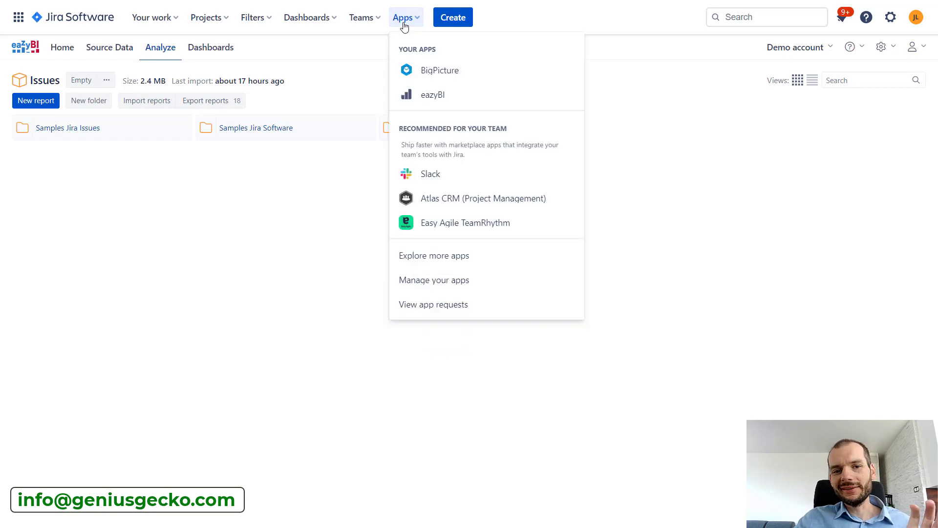
{"action": "left_click", "coordinate": [437, 100]}
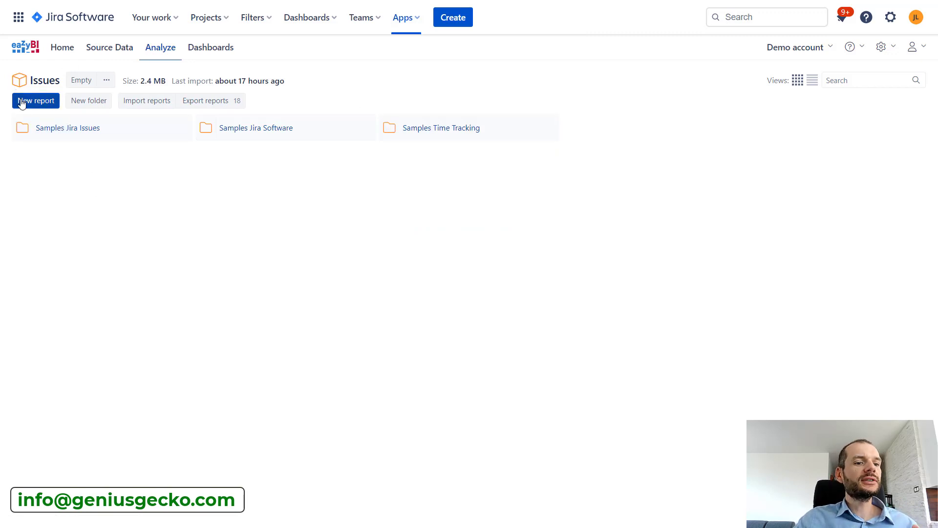
{"action": "left_click", "coordinate": [52, 103]}
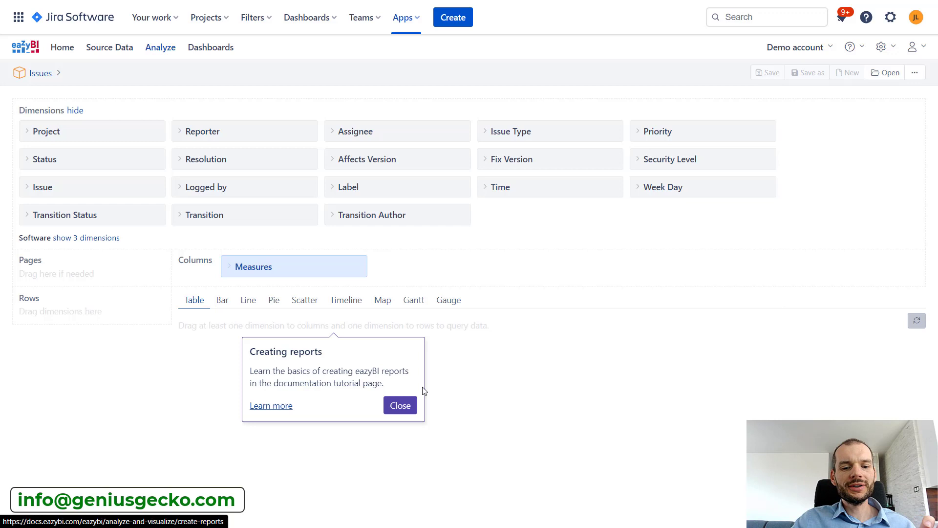
{"action": "left_click", "coordinate": [406, 406]}
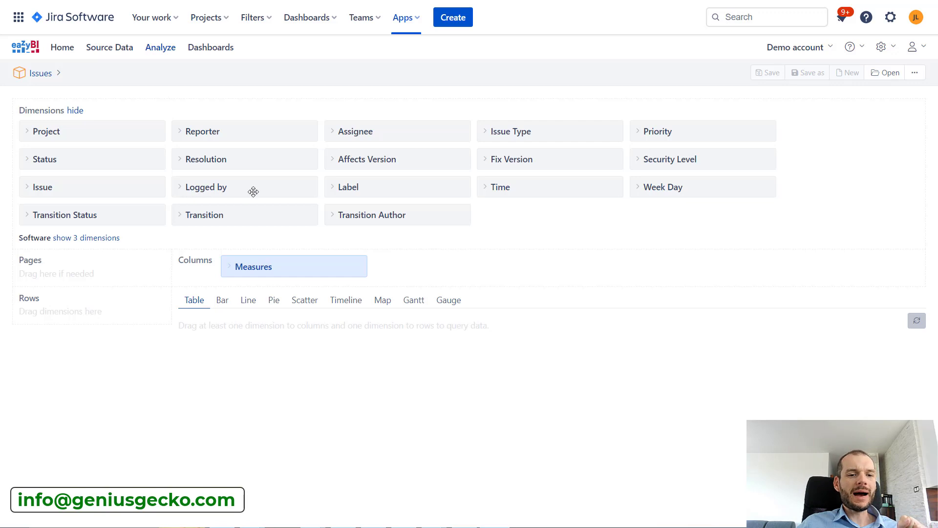
Place Logged by and Issue in Rows, showing Logged by at the User hierarchy level
{"action": "left_click_drag", "start_coordinate": [251, 191], "coordinate": [97, 329]}
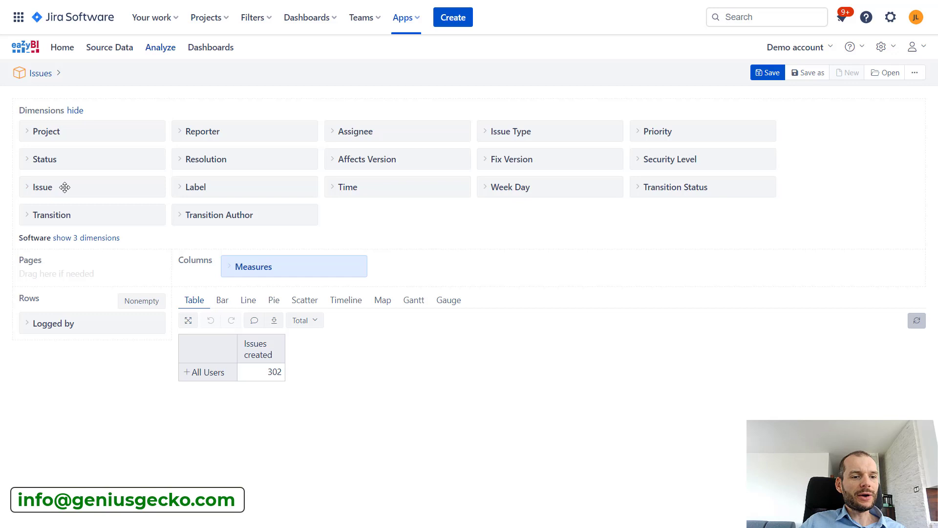
{"action": "left_click_drag", "start_coordinate": [65, 188], "coordinate": [67, 355]}
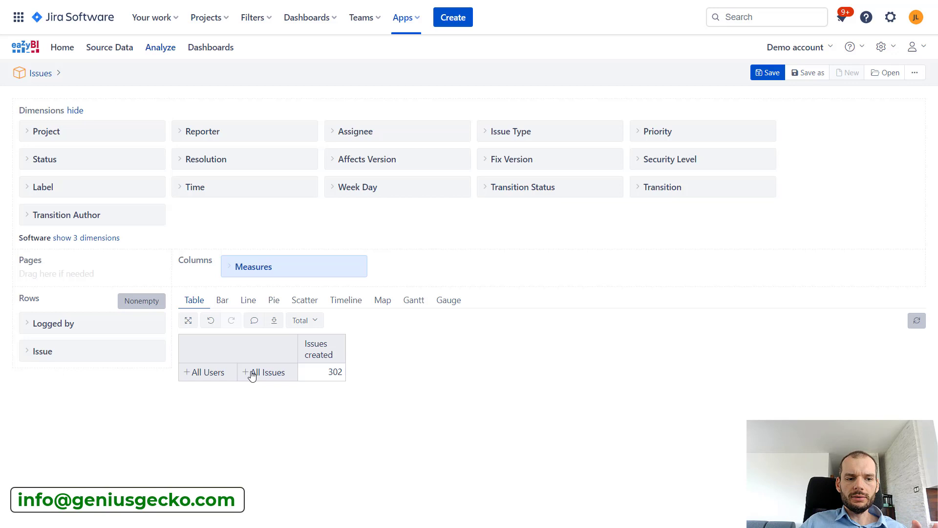
{"action": "left_click", "coordinate": [27, 323]}
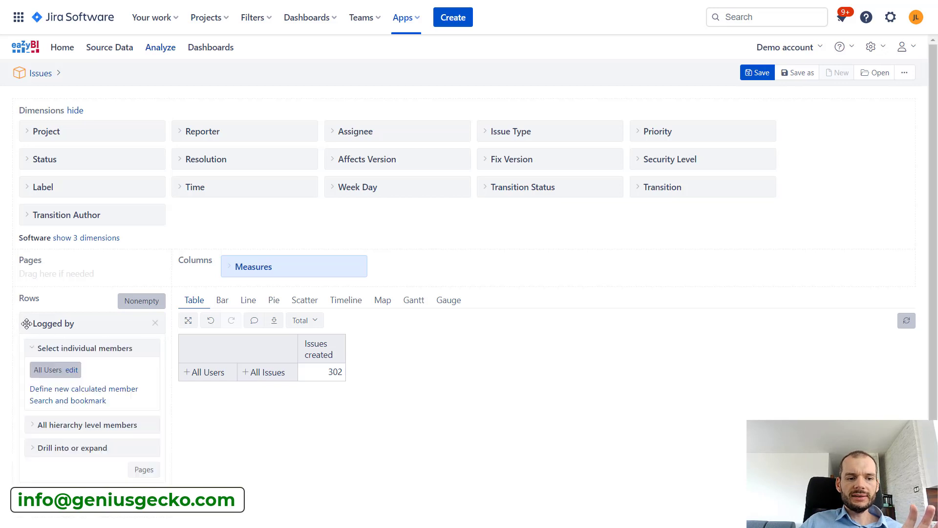
{"action": "left_click", "coordinate": [34, 426]}
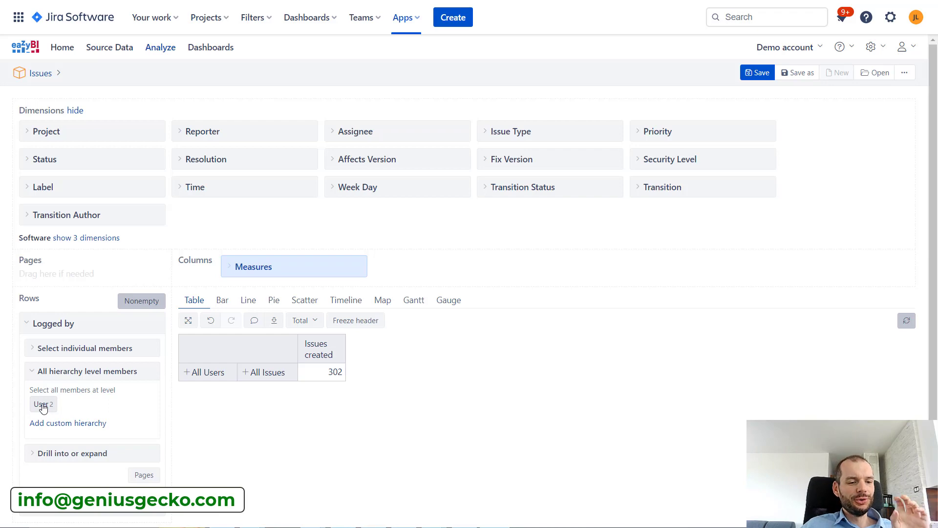
{"action": "left_click", "coordinate": [42, 405]}
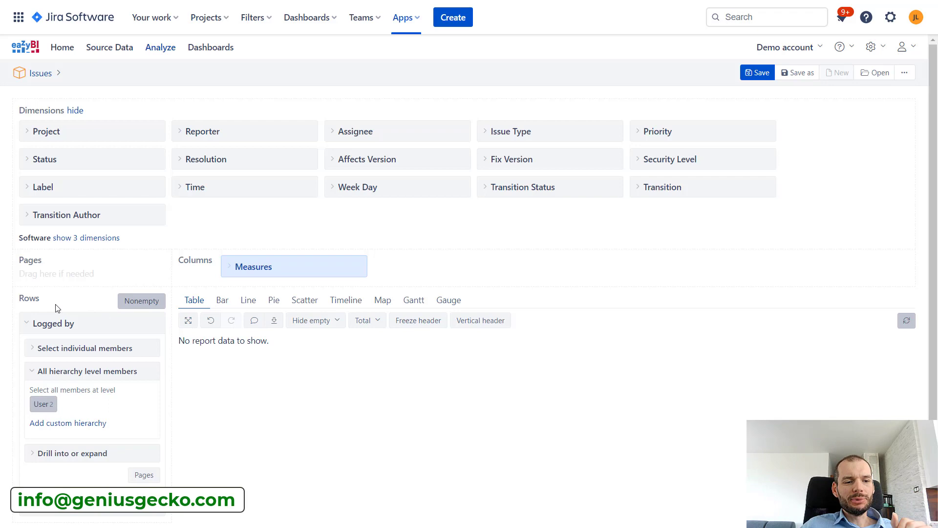
{"action": "left_click", "coordinate": [30, 322]}
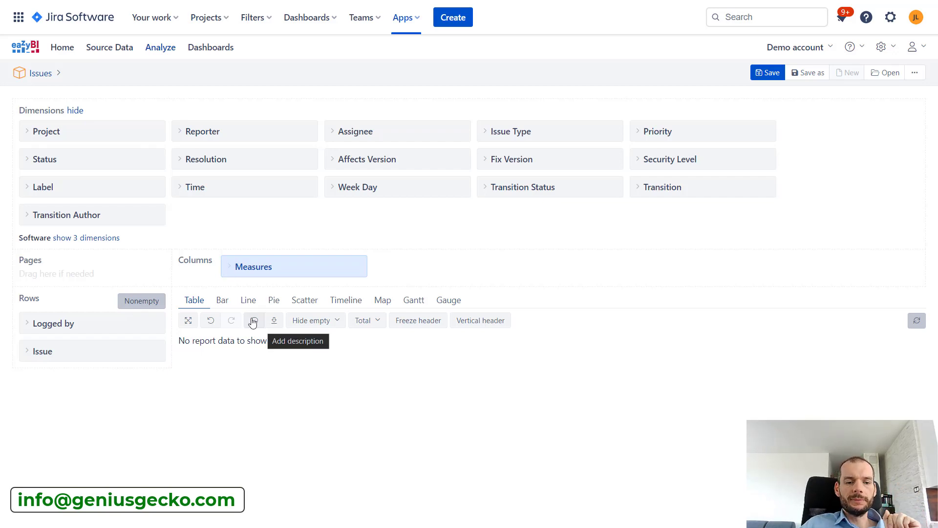
Add Hours spent, Original estimated hours and Remaining estimated hours from Time Tracking as columns
{"action": "left_click", "coordinate": [231, 261]}
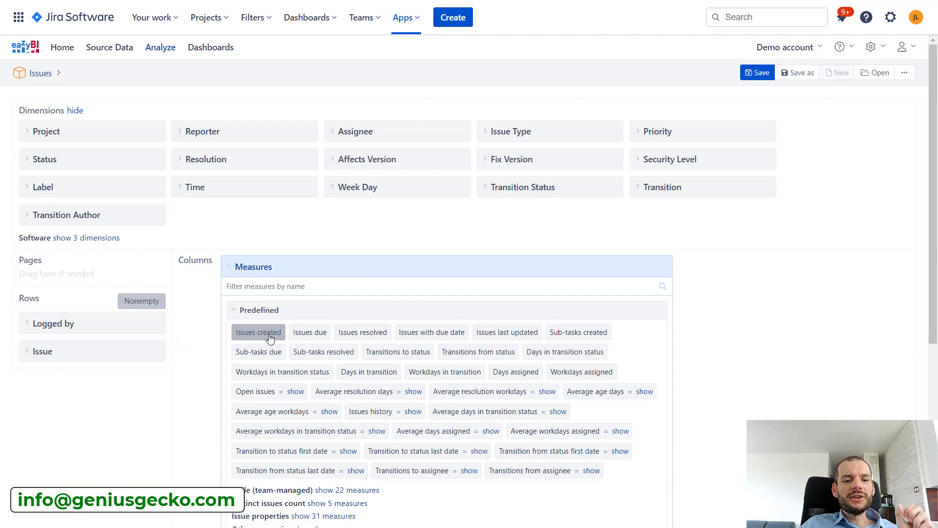
{"action": "scroll", "coordinate": [321, 318], "scroll_direction": "down", "scroll_amount": 4}
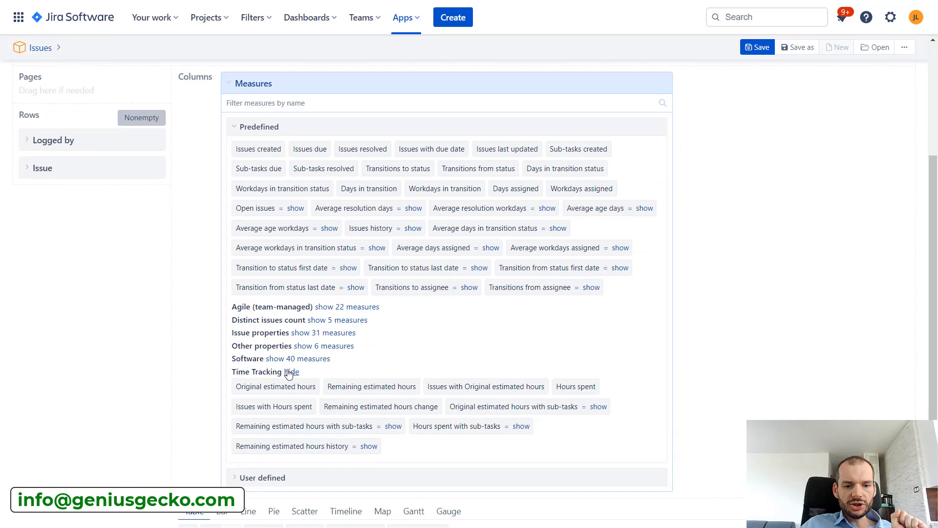
{"action": "left_click", "coordinate": [291, 372]}
{"action": "left_click", "coordinate": [335, 372]}
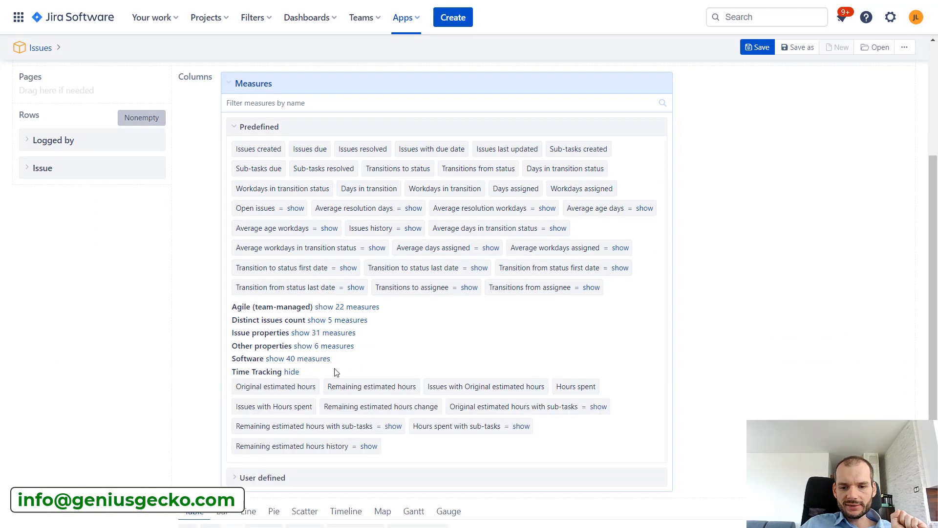
{"action": "left_click", "coordinate": [575, 387]}
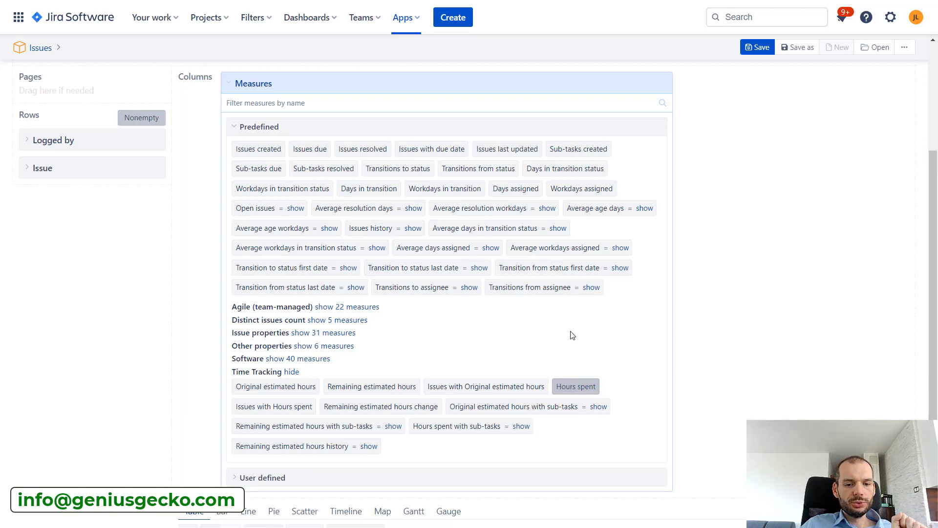
{"action": "left_click", "coordinate": [282, 389]}
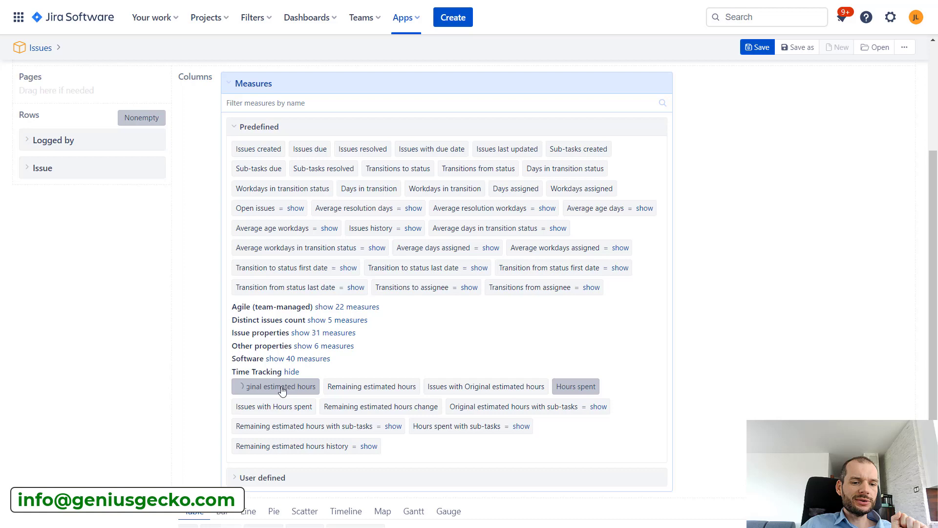
{"action": "left_click", "coordinate": [338, 387]}
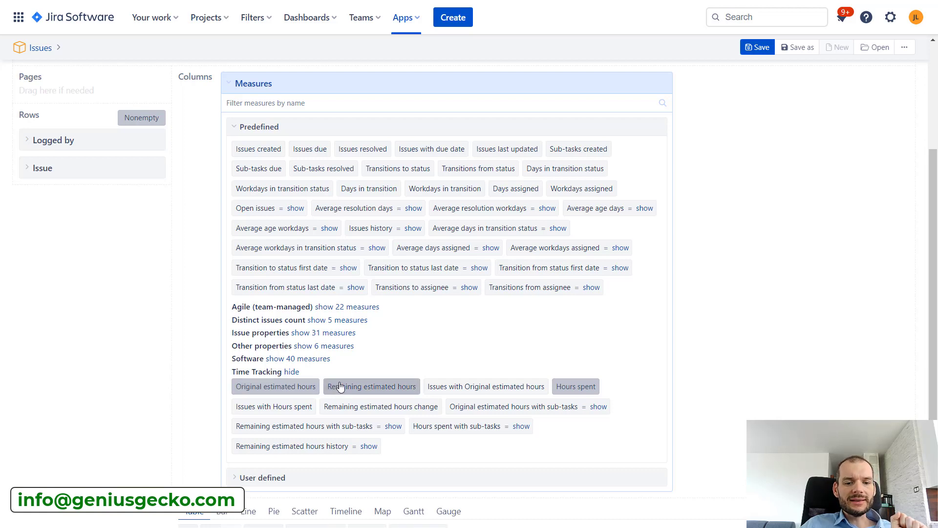
{"action": "left_click", "coordinate": [292, 371]}
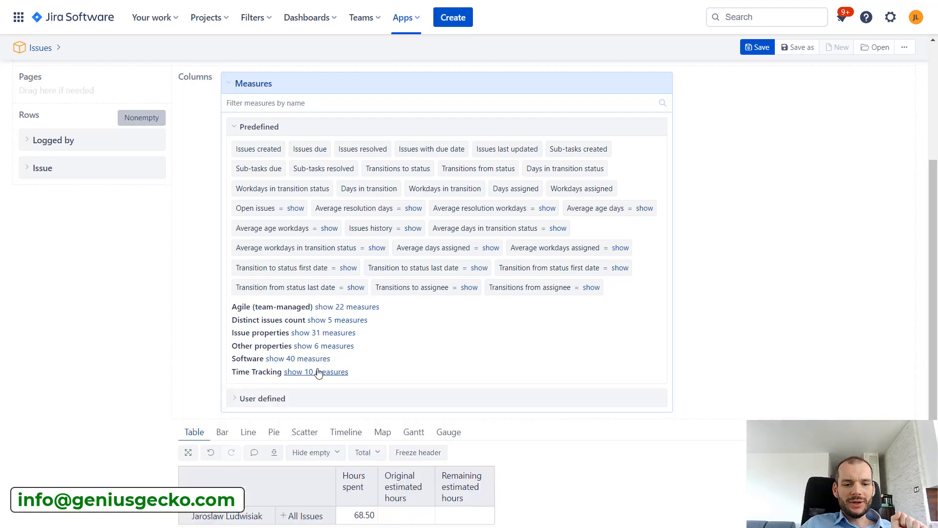
Browse the Software and Other properties measure groups, try an 'issu' filter, then close the list
{"action": "left_click", "coordinate": [322, 359]}
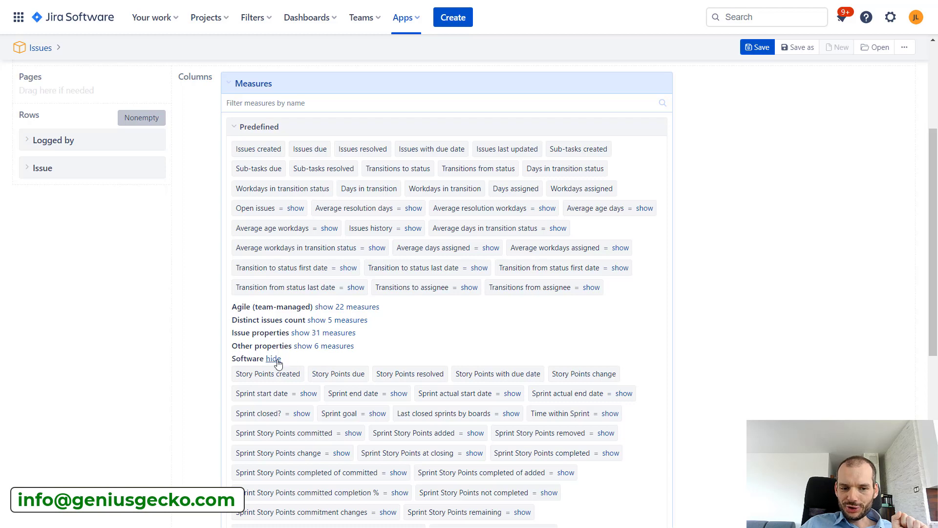
{"action": "left_click", "coordinate": [278, 363]}
{"action": "left_click", "coordinate": [322, 346]}
{"action": "scroll", "coordinate": [325, 344], "scroll_direction": "down", "scroll_amount": 1}
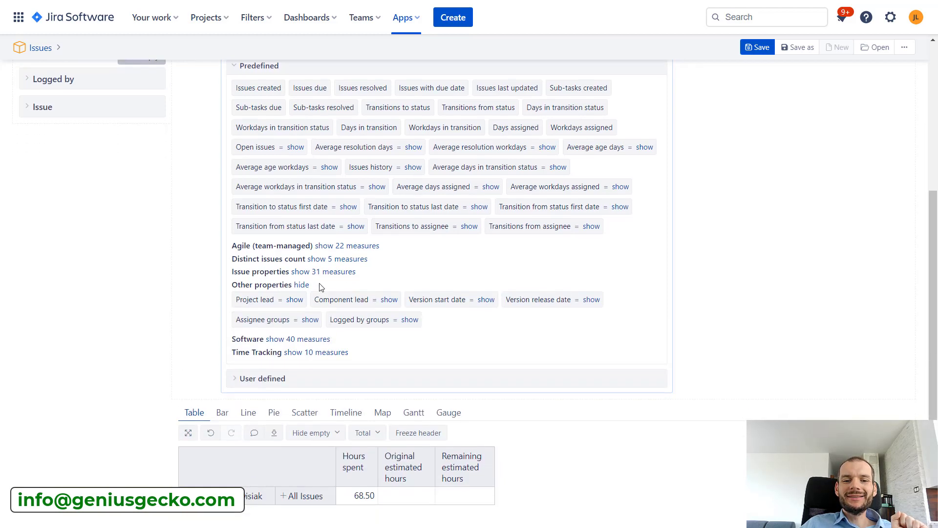
{"action": "left_click", "coordinate": [302, 285]}
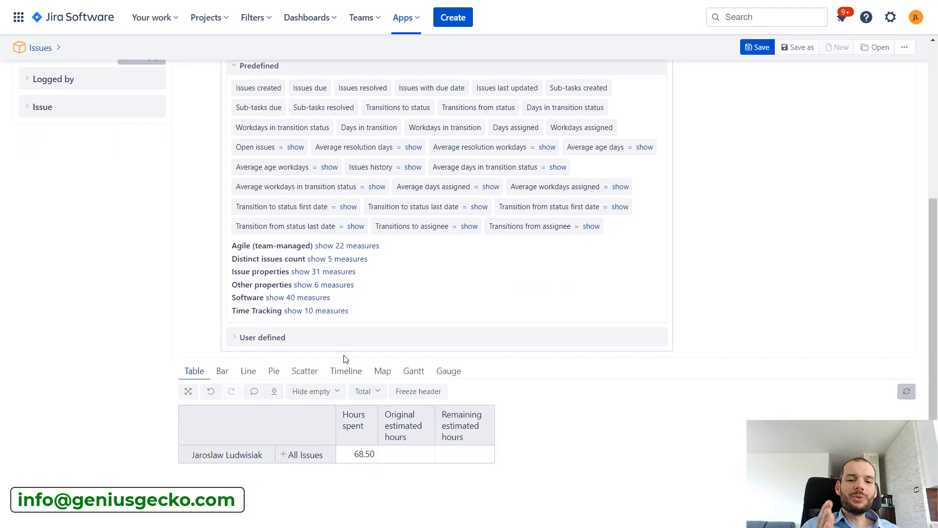
{"action": "scroll", "coordinate": [336, 358], "scroll_direction": "up", "scroll_amount": 5}
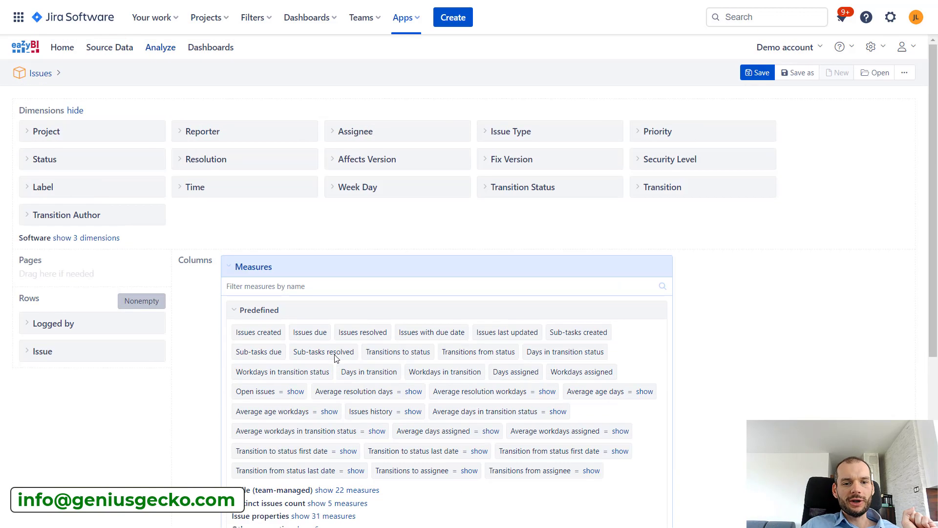
{"action": "left_click", "coordinate": [280, 289]}
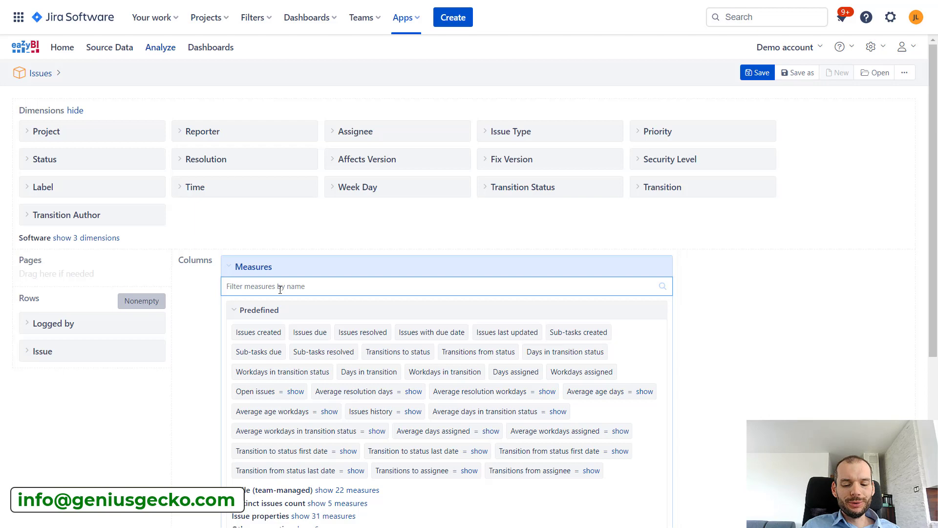
{"action": "type", "text": "issu"}
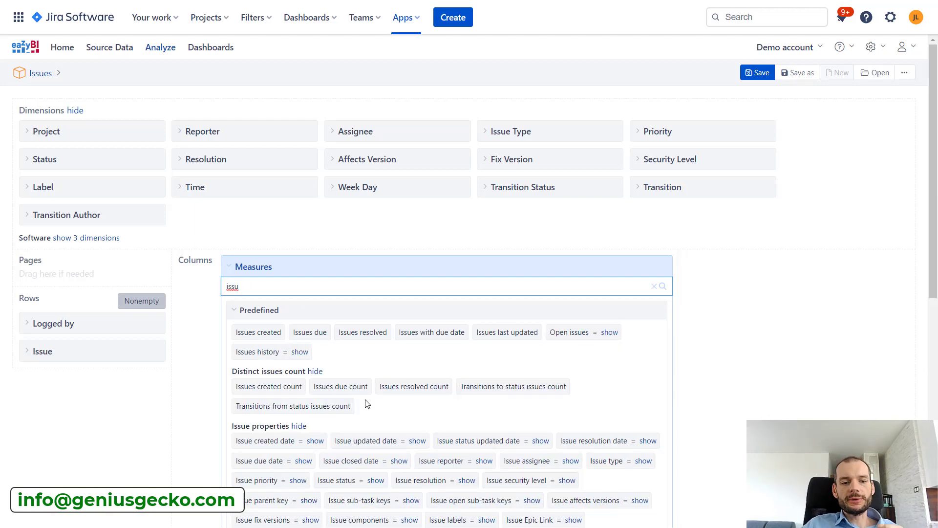
{"action": "scroll", "coordinate": [496, 354], "scroll_direction": "down", "scroll_amount": 3}
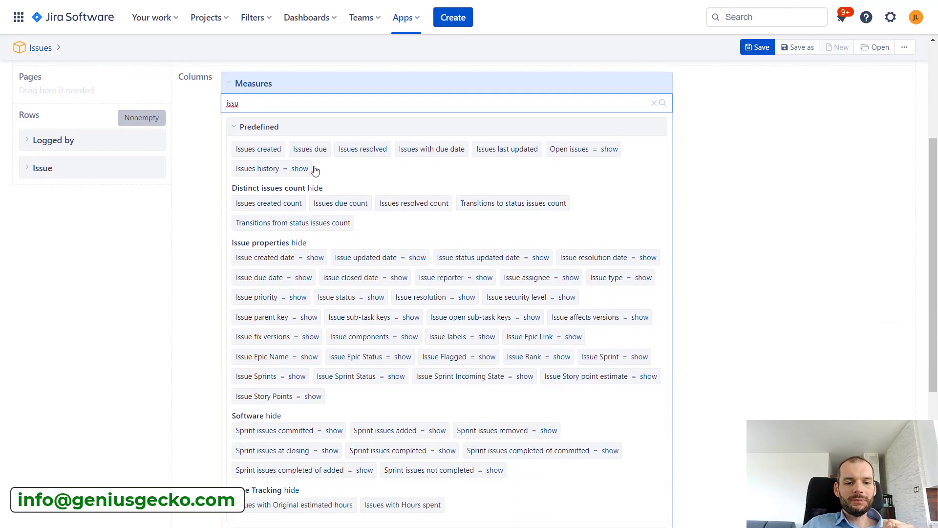
{"action": "scroll", "coordinate": [310, 255], "scroll_direction": "up", "scroll_amount": 3}
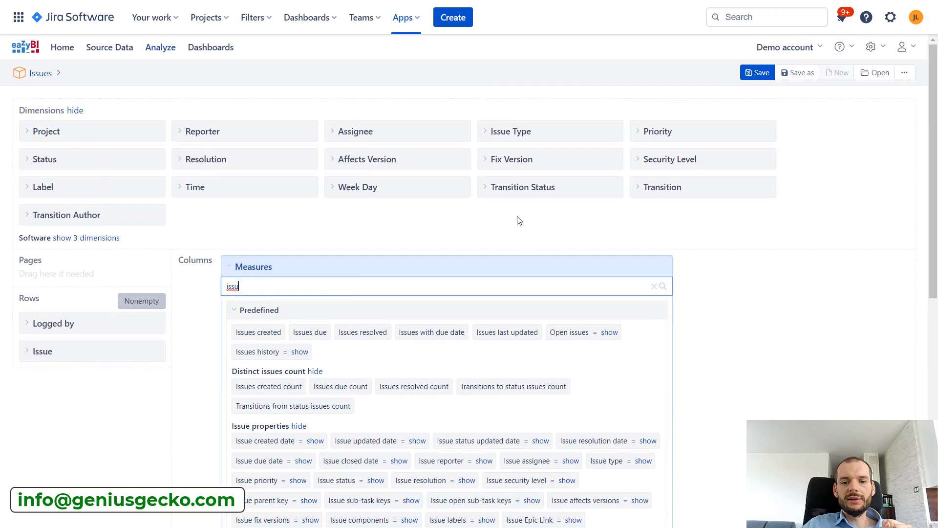
{"action": "key", "text": "BackSpace"}
{"action": "key", "text": "BackSpace"}
{"action": "key", "text": "BackSpace"}
{"action": "key", "text": "BackSpace"}
{"action": "left_click", "coordinate": [228, 264]}
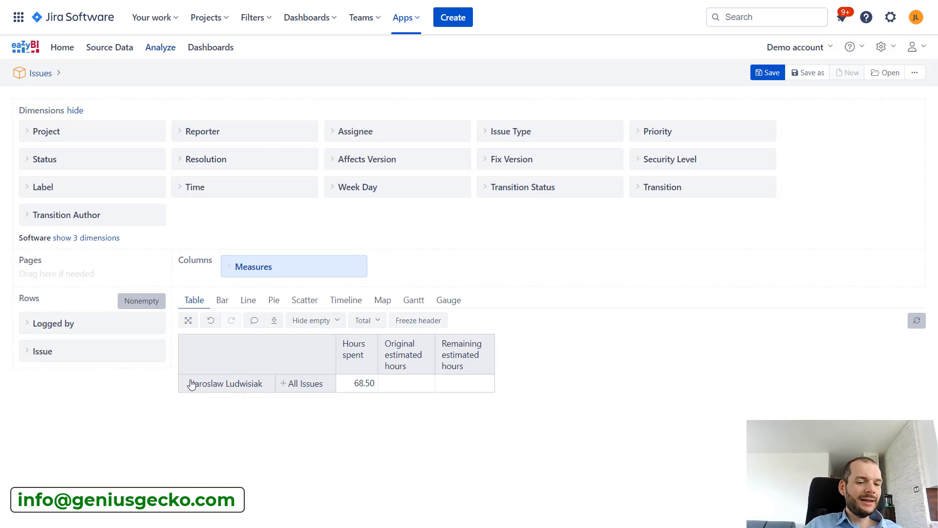
Expand All Issues into Demo Project and Demo Project 3, then expand Demo Project 3 to DP3-1 User Epic
{"action": "left_click", "coordinate": [282, 385]}
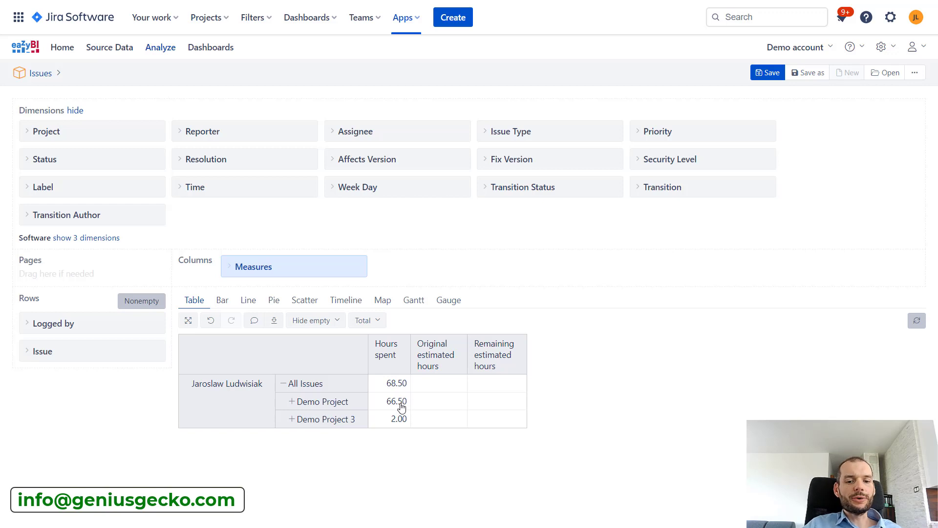
{"action": "left_click", "coordinate": [292, 420]}
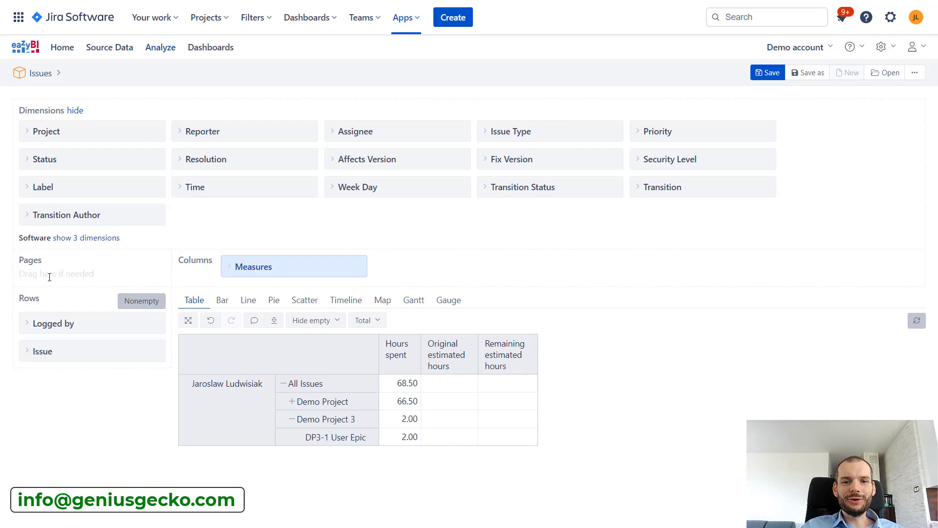
Add an Issue Type page filter with multiple selection of Epic, Story, Sub-task and Task
{"action": "left_click_drag", "start_coordinate": [517, 130], "coordinate": [63, 267]}
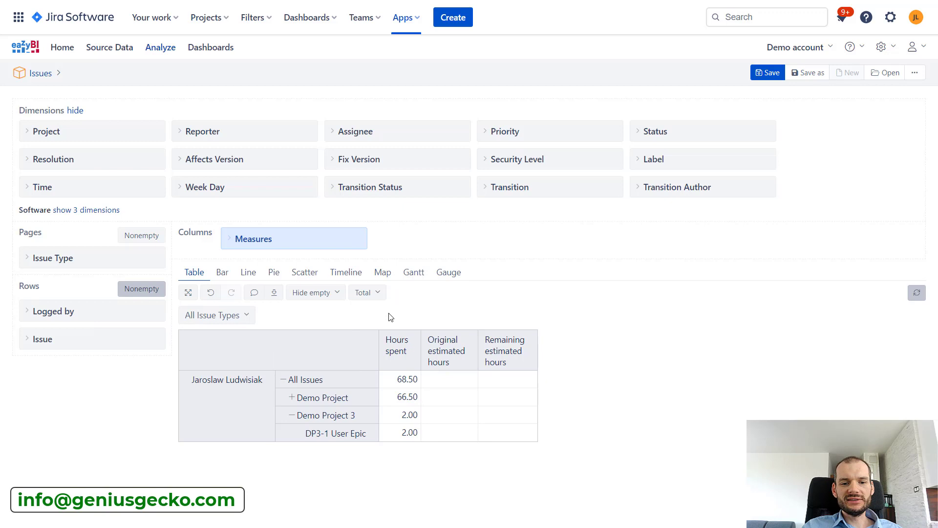
{"action": "left_click", "coordinate": [209, 320]}
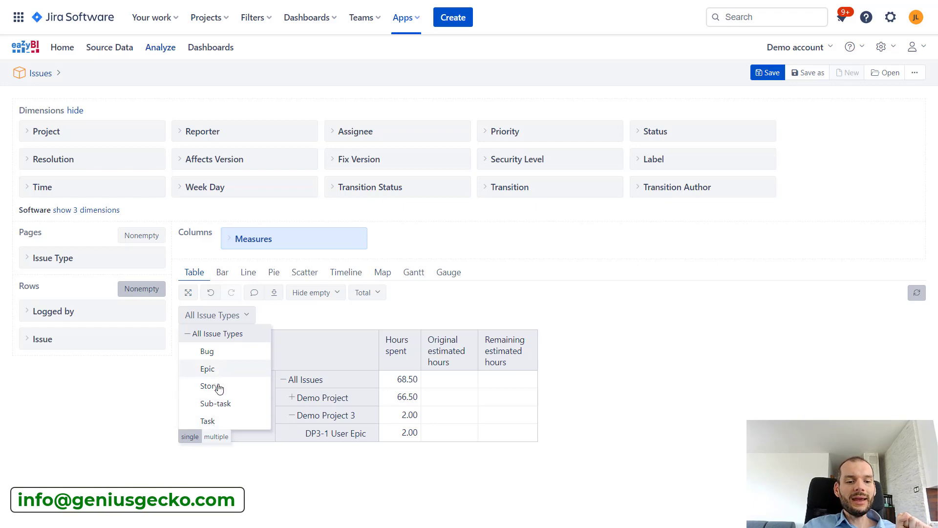
{"action": "left_click", "coordinate": [209, 386]}
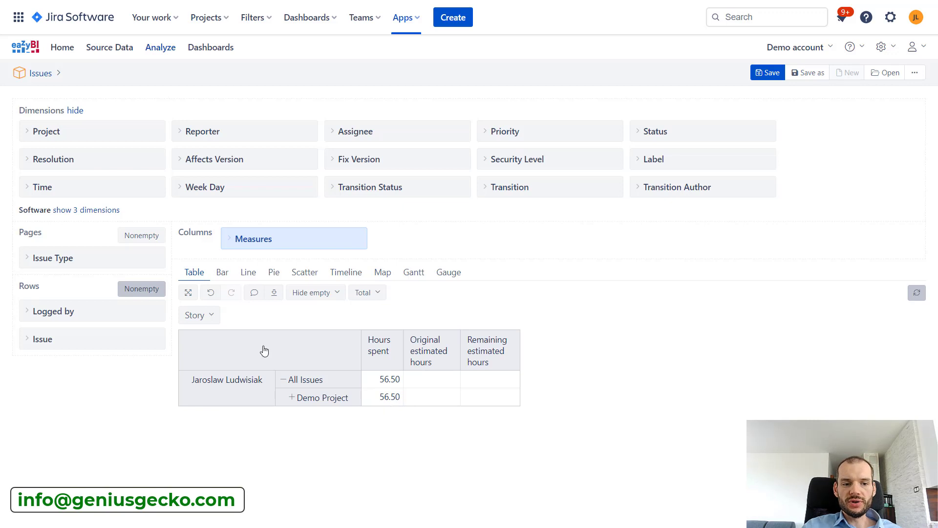
{"action": "left_click", "coordinate": [216, 316]}
{"action": "left_click", "coordinate": [215, 437]}
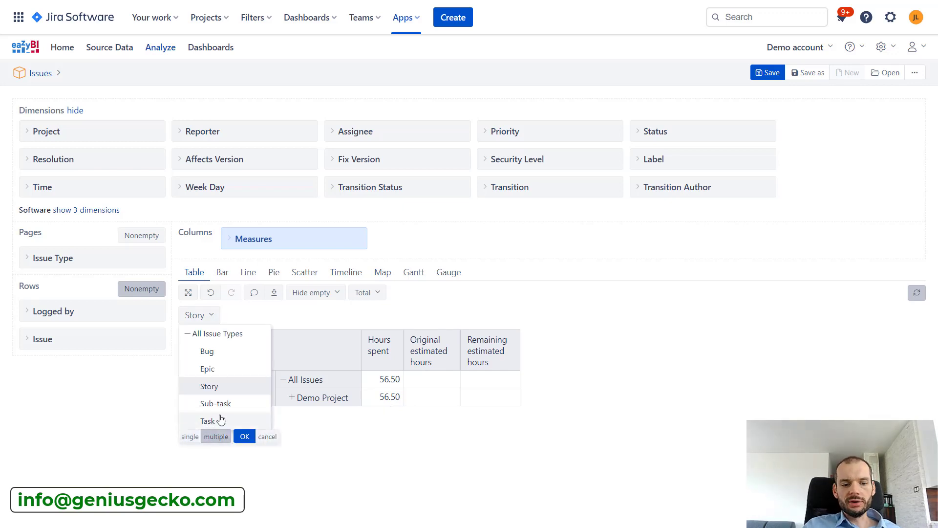
{"action": "left_click", "coordinate": [215, 386]}
{"action": "left_click", "coordinate": [226, 368]}
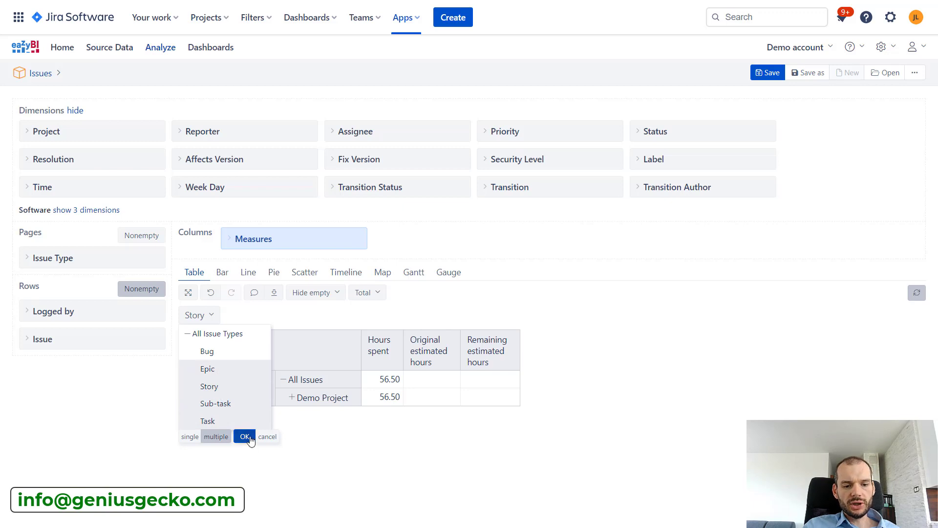
{"action": "left_click", "coordinate": [245, 436]}
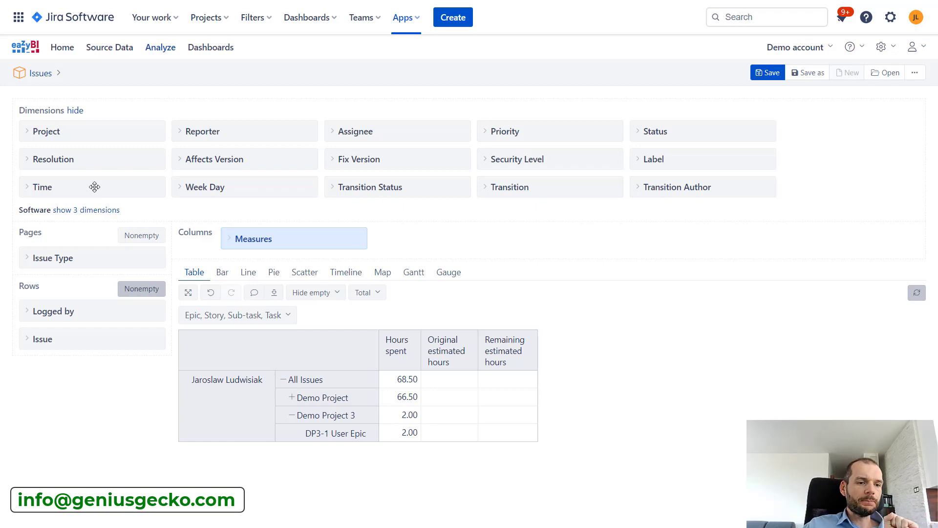
Add a Time page filter left at All Times, browsing 2022 down to Nov 2022 days and the level options
{"action": "left_click_drag", "start_coordinate": [94, 187], "coordinate": [96, 286]}
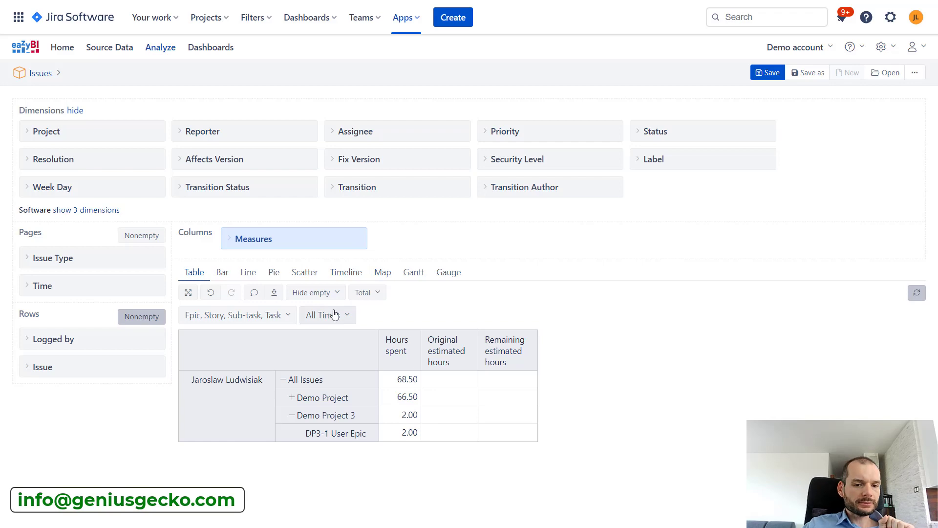
{"action": "left_click", "coordinate": [335, 314]}
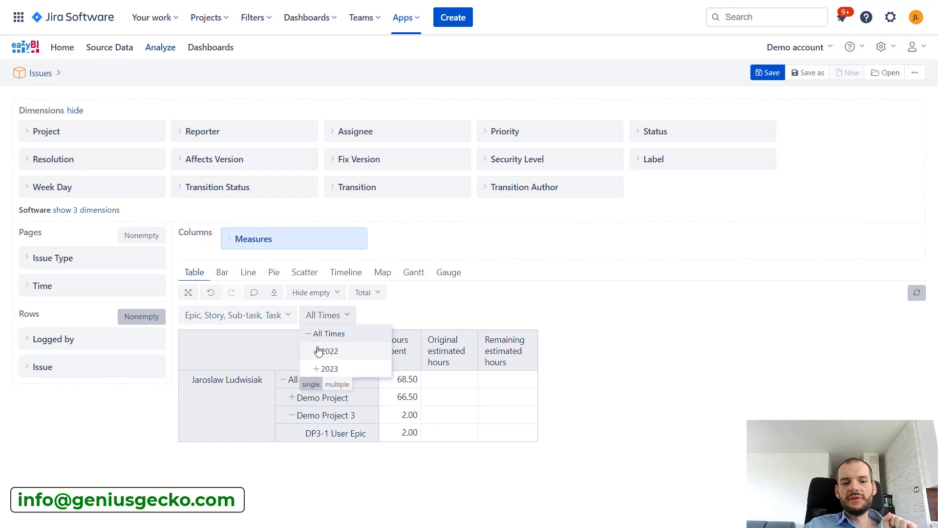
{"action": "left_click", "coordinate": [316, 352]}
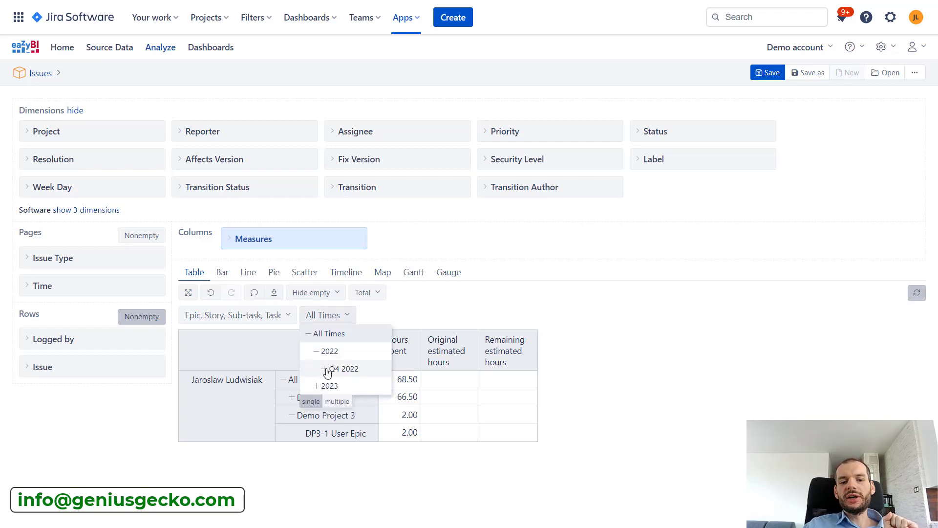
{"action": "left_click", "coordinate": [323, 370]}
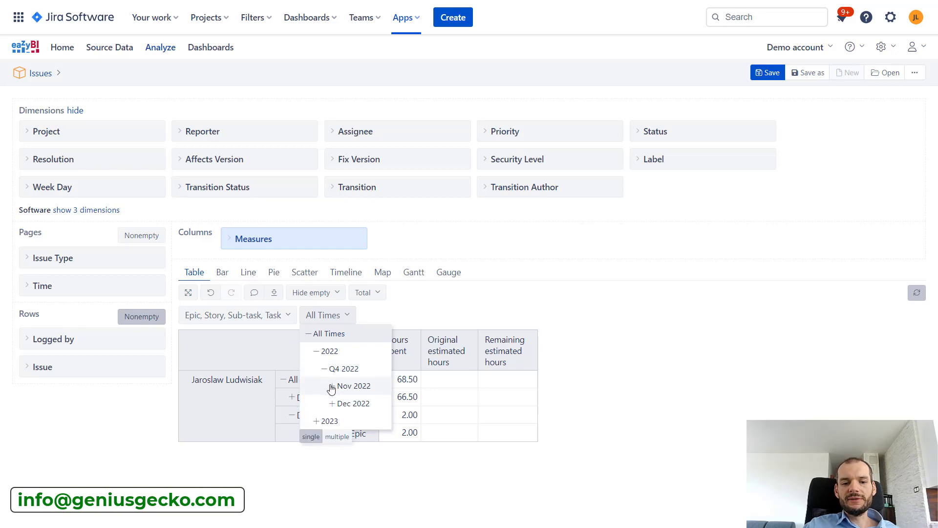
{"action": "left_click", "coordinate": [331, 387]}
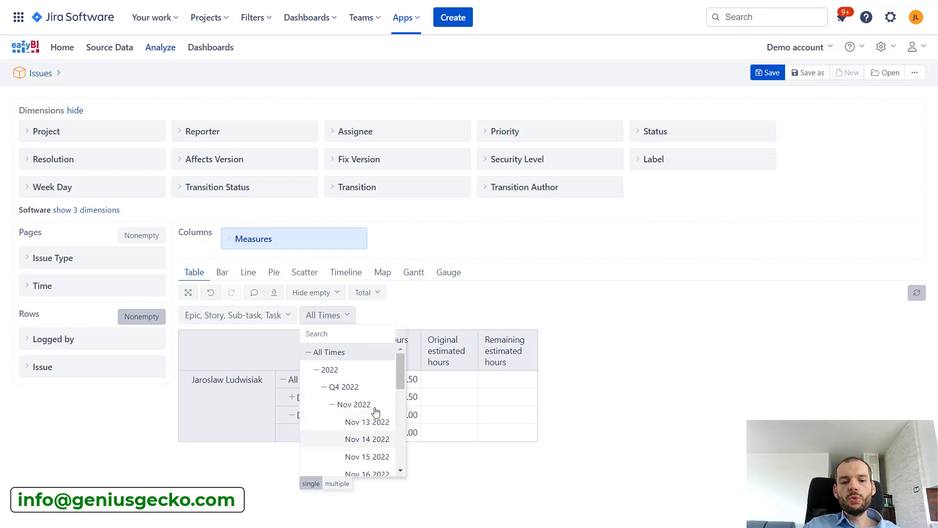
{"action": "left_click", "coordinate": [27, 287]}
{"action": "scroll", "coordinate": [73, 356], "scroll_direction": "down", "scroll_amount": 2}
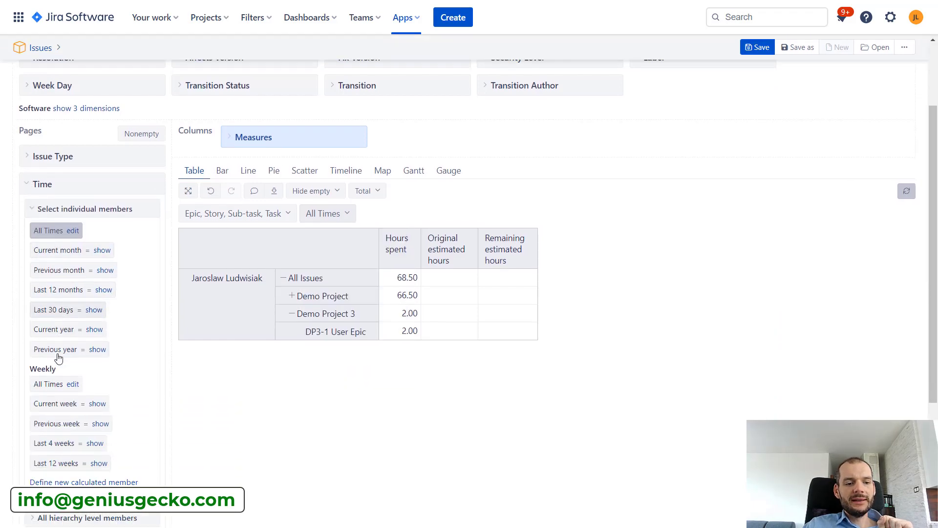
{"action": "scroll", "coordinate": [58, 358], "scroll_direction": "down", "scroll_amount": 2}
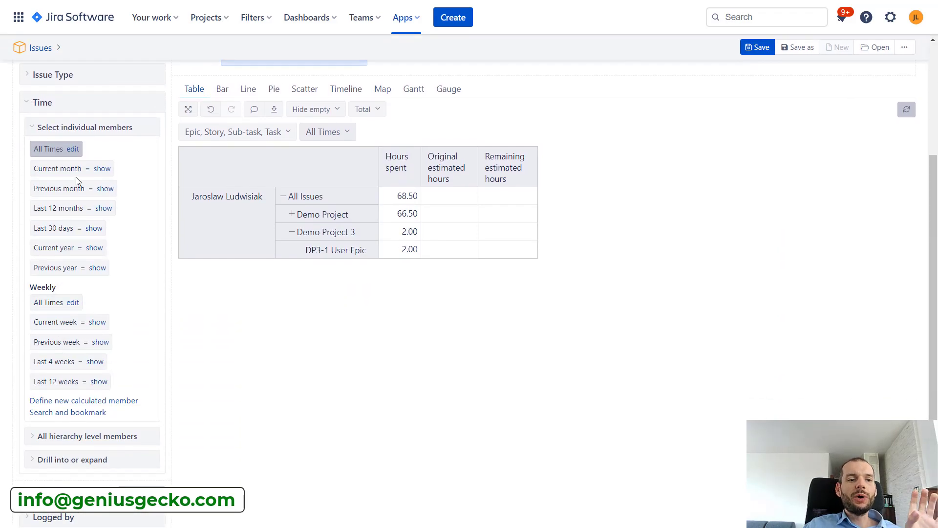
{"action": "left_click", "coordinate": [32, 437]}
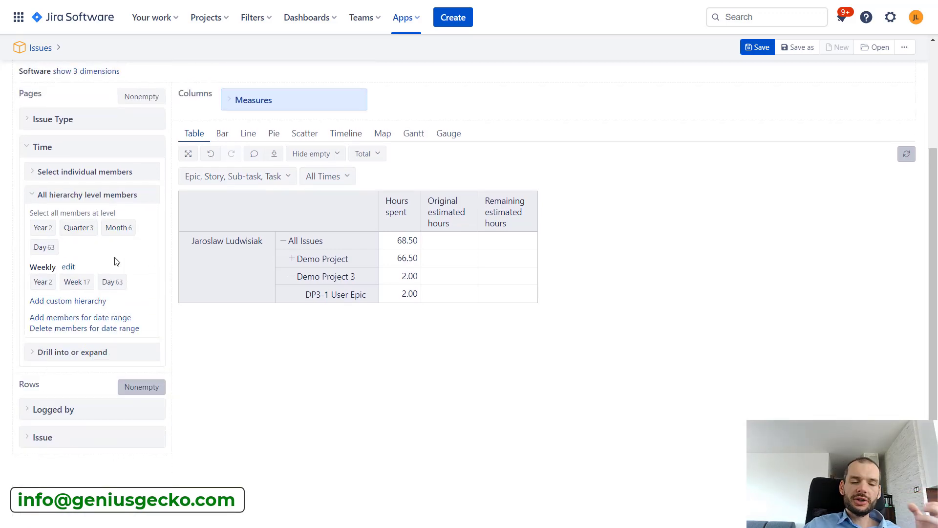
{"action": "left_click", "coordinate": [327, 177]}
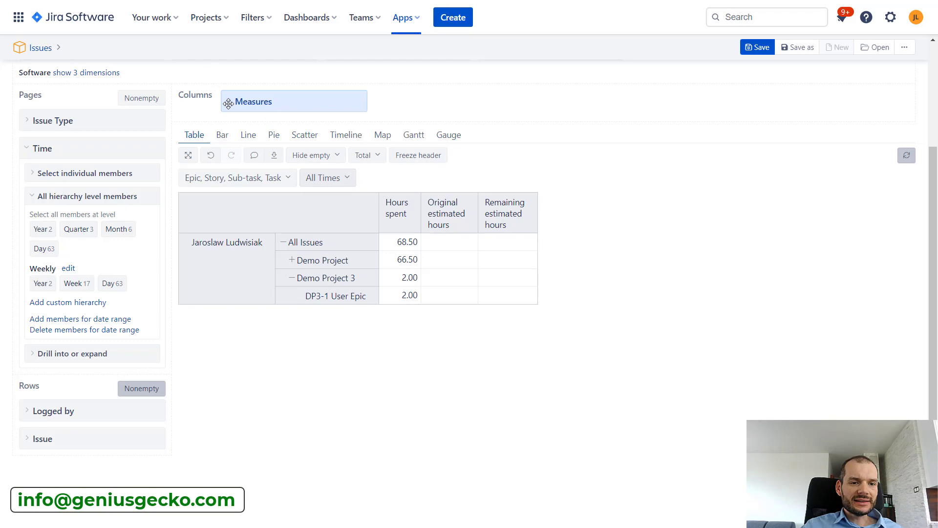
Open the measures picker, browse the Agile and Issue properties groups, and collapse Predefined
{"action": "left_click", "coordinate": [226, 101]}
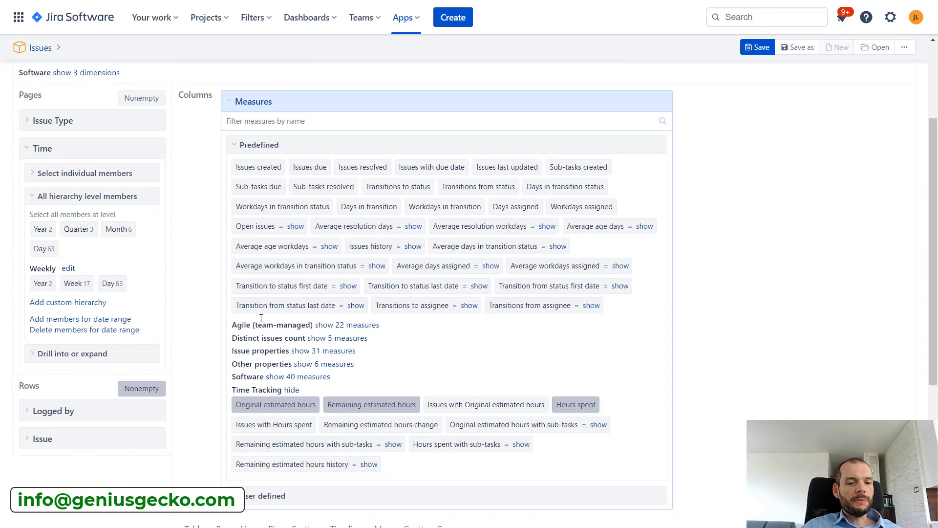
{"action": "left_click", "coordinate": [328, 325]}
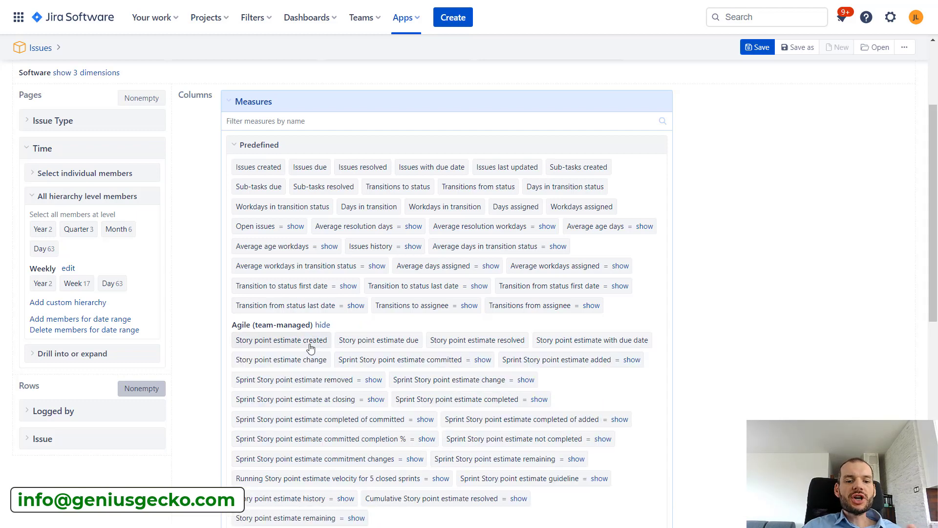
{"action": "left_click", "coordinate": [322, 324]}
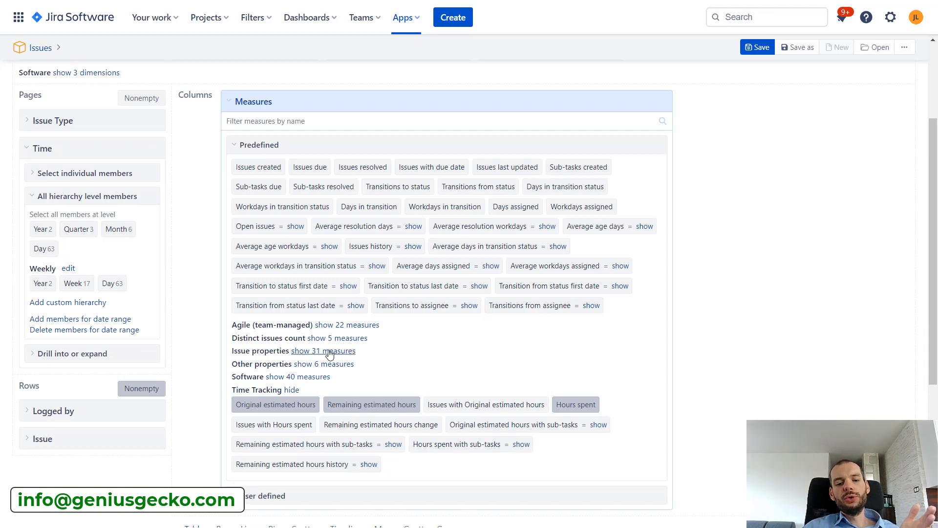
{"action": "left_click", "coordinate": [329, 351]}
{"action": "scroll", "coordinate": [303, 330], "scroll_direction": "down", "scroll_amount": 1}
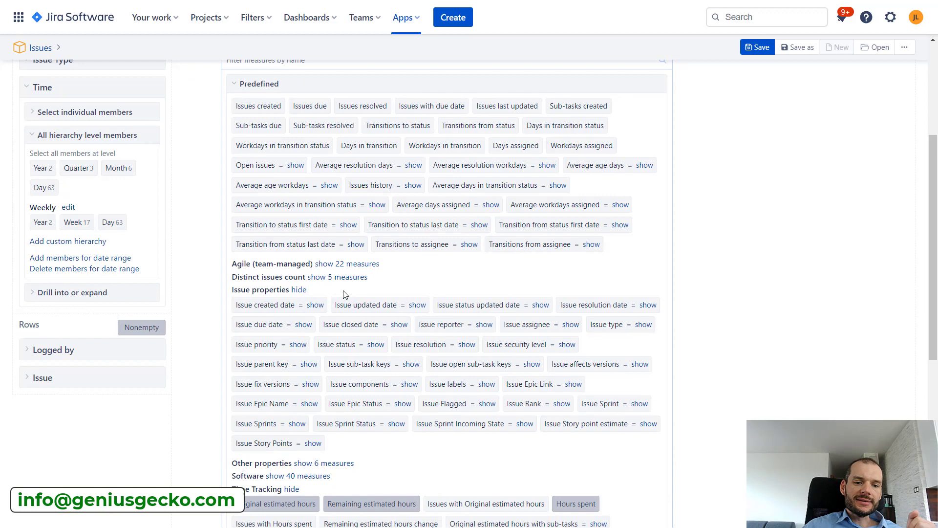
{"action": "left_click", "coordinate": [299, 291]}
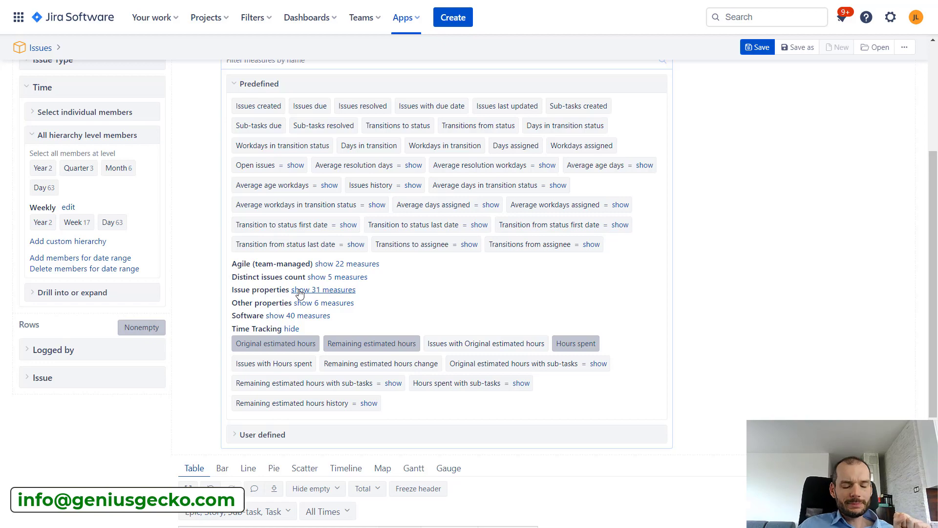
{"action": "scroll", "coordinate": [342, 273], "scroll_direction": "down", "scroll_amount": 3}
{"action": "scroll", "coordinate": [300, 248], "scroll_direction": "up", "scroll_amount": 5}
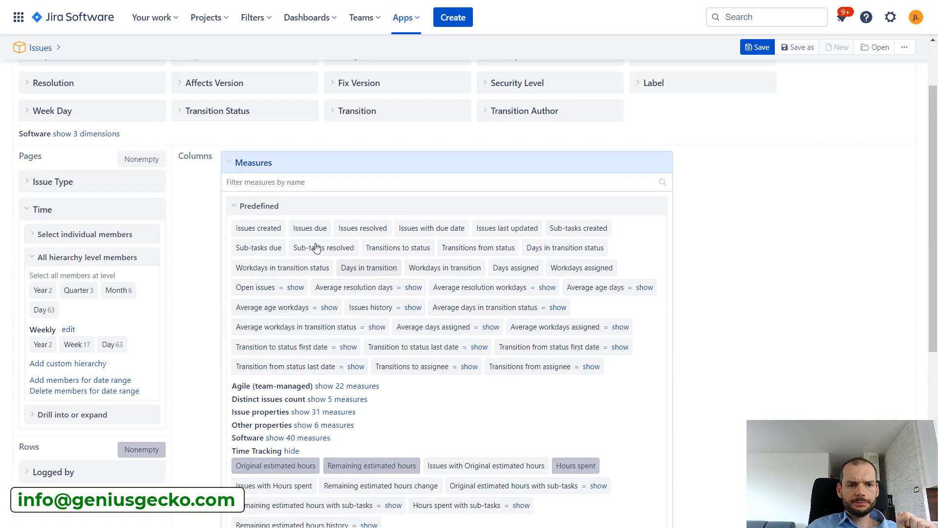
{"action": "left_click", "coordinate": [237, 207]}
{"action": "scroll", "coordinate": [273, 271], "scroll_direction": "down", "scroll_amount": 2}
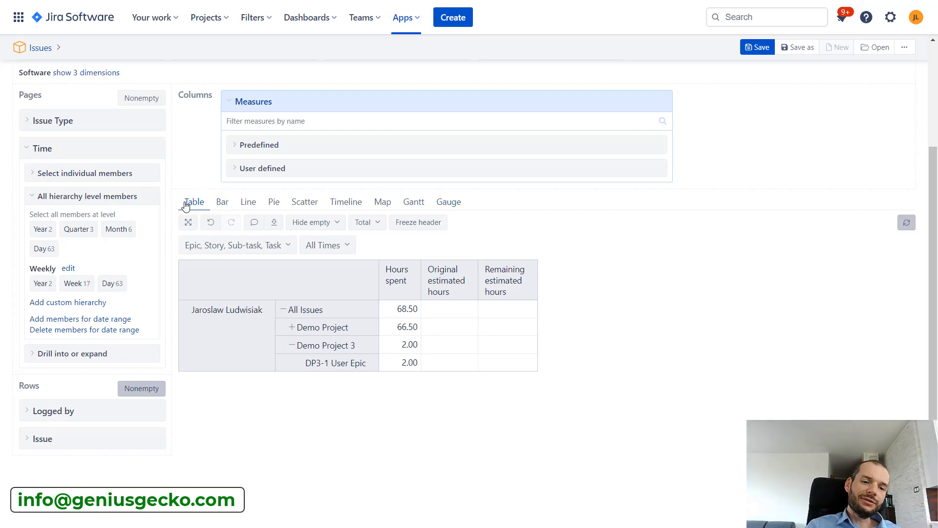
{"action": "left_click", "coordinate": [221, 212]}
{"action": "scroll", "coordinate": [301, 293], "scroll_direction": "down", "scroll_amount": 1}
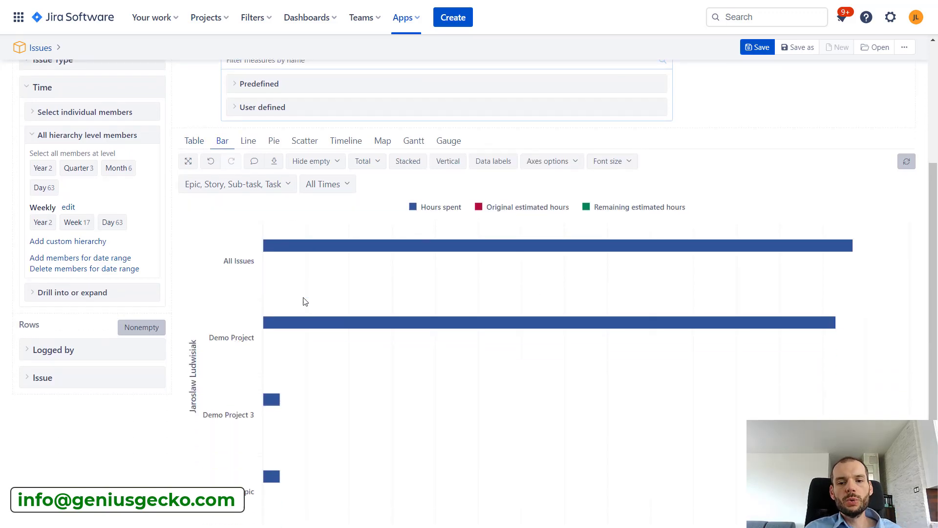
{"action": "mouse_move", "coordinate": [357, 247]}
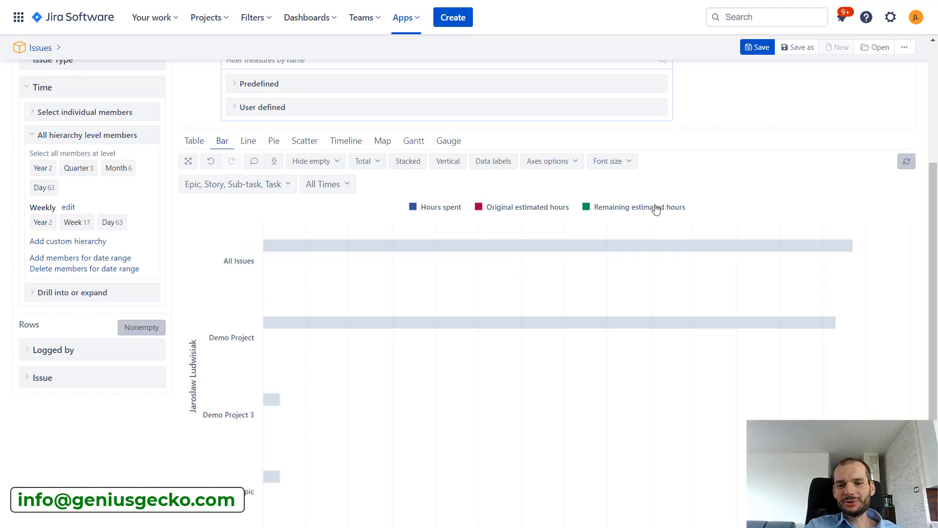
{"action": "mouse_move", "coordinate": [590, 268]}
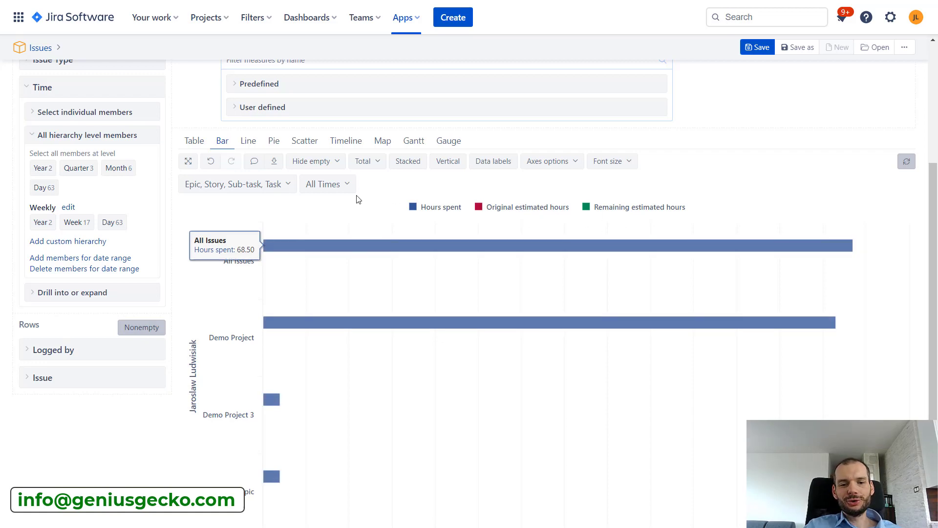
{"action": "mouse_move", "coordinate": [359, 345]}
{"action": "scroll", "coordinate": [359, 346], "scroll_direction": "down", "scroll_amount": 1}
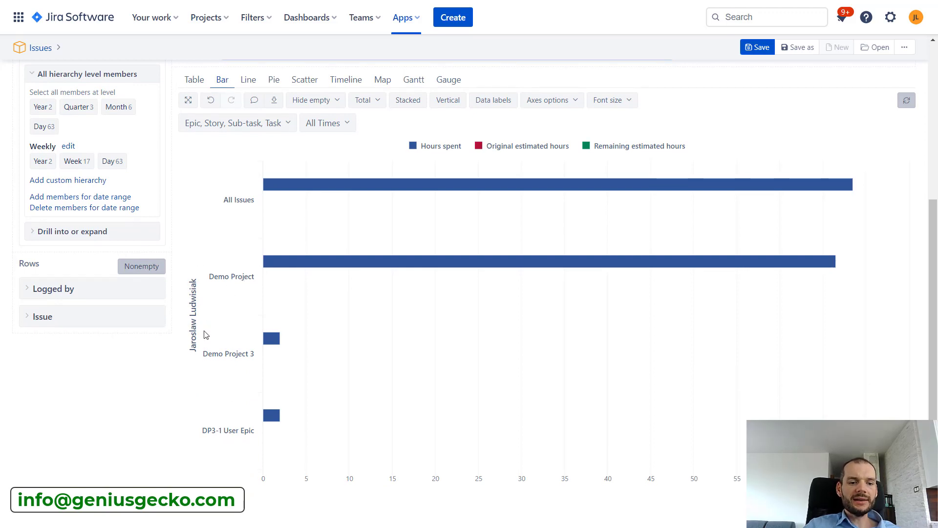
{"action": "scroll", "coordinate": [196, 337], "scroll_direction": "down", "scroll_amount": 1}
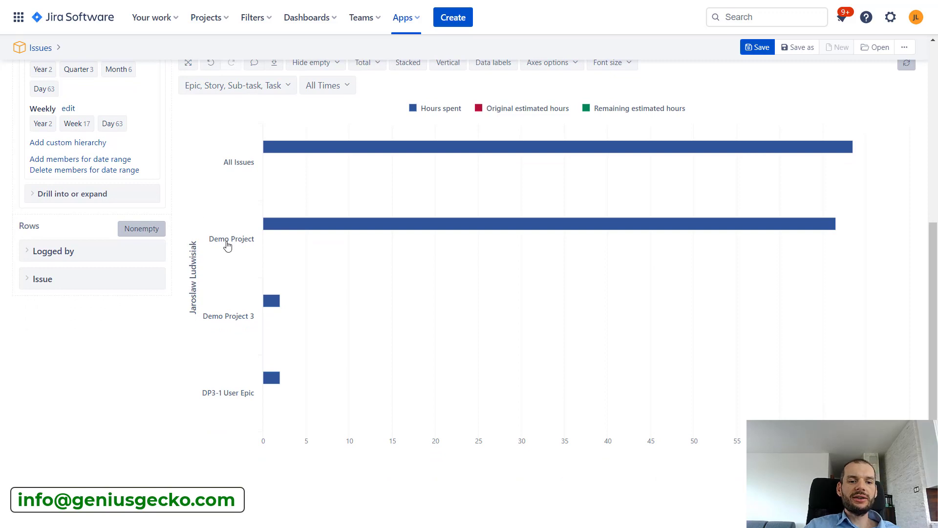
{"action": "left_click", "coordinate": [228, 246]}
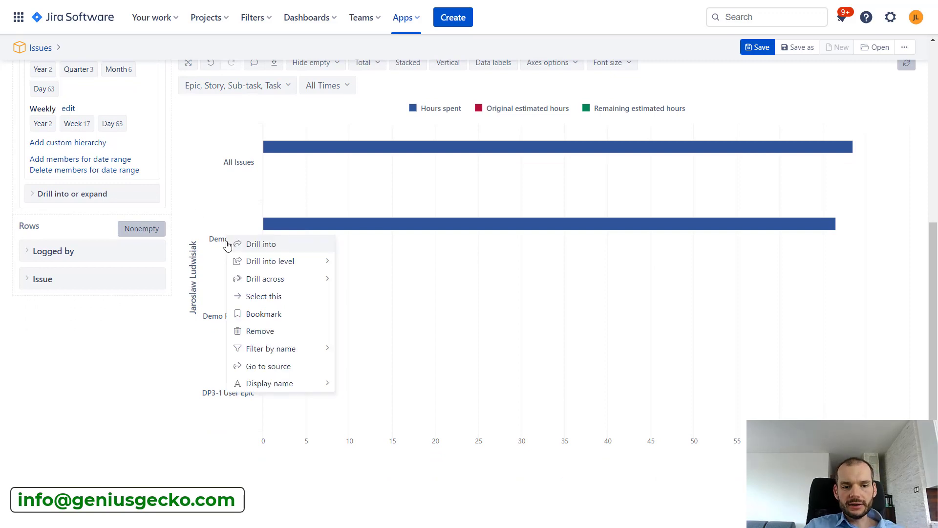
{"action": "left_click", "coordinate": [252, 245]}
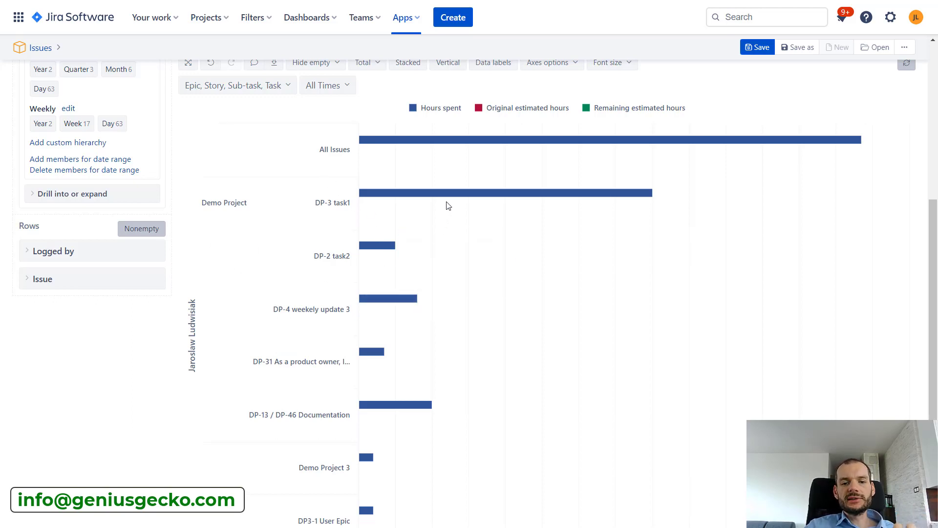
{"action": "scroll", "coordinate": [419, 281], "scroll_direction": "down", "scroll_amount": 1}
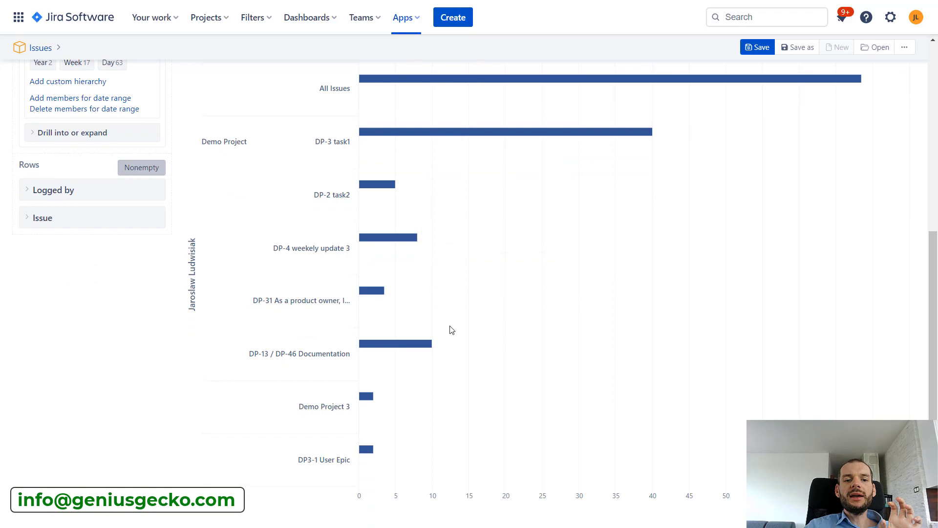
{"action": "scroll", "coordinate": [451, 328], "scroll_direction": "down", "scroll_amount": 1}
{"action": "scroll", "coordinate": [449, 327], "scroll_direction": "up", "scroll_amount": 5}
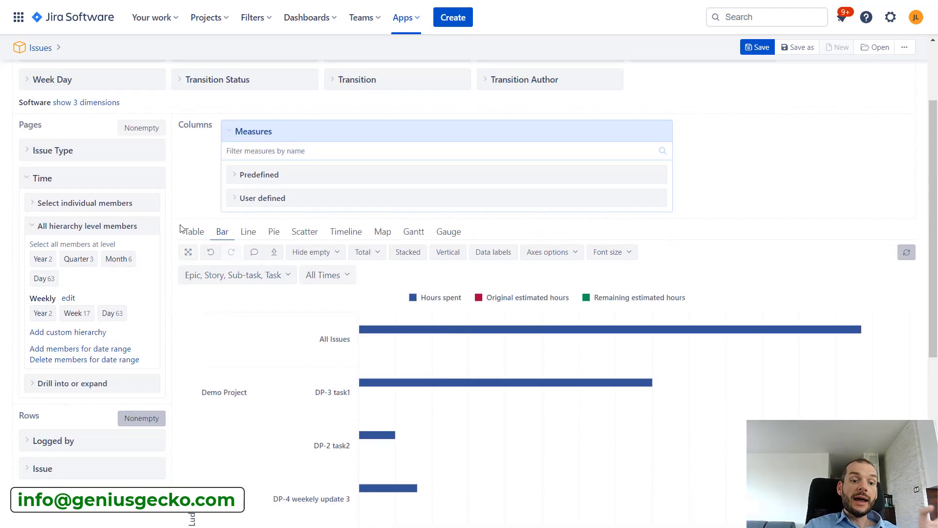
Switch to Table view, collapse Demo Project to 66.50 hours, and review its worklog drill-through
{"action": "left_click", "coordinate": [194, 231]}
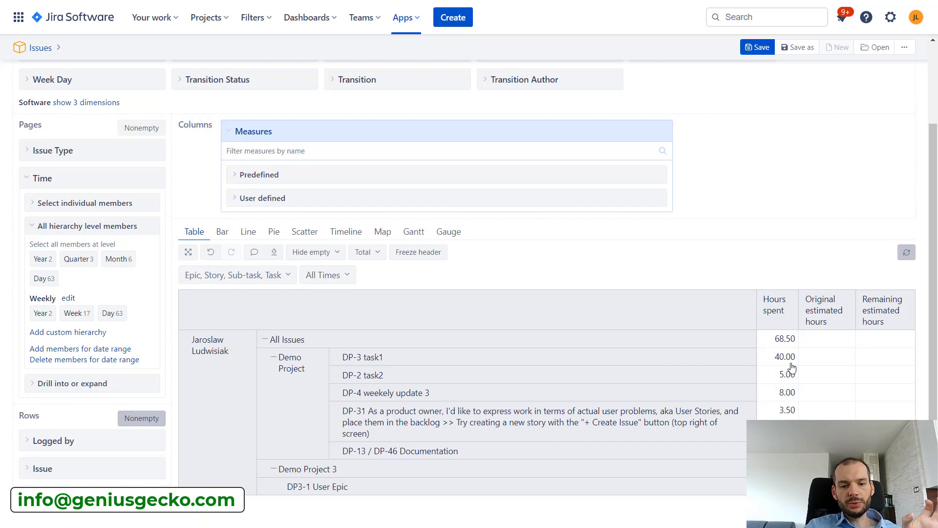
{"action": "left_click", "coordinate": [273, 358]}
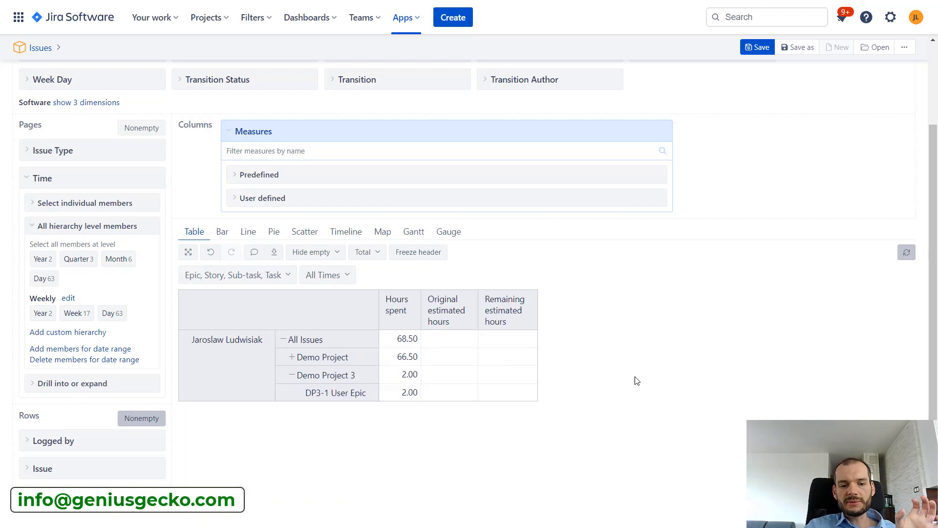
{"action": "left_click", "coordinate": [408, 362]}
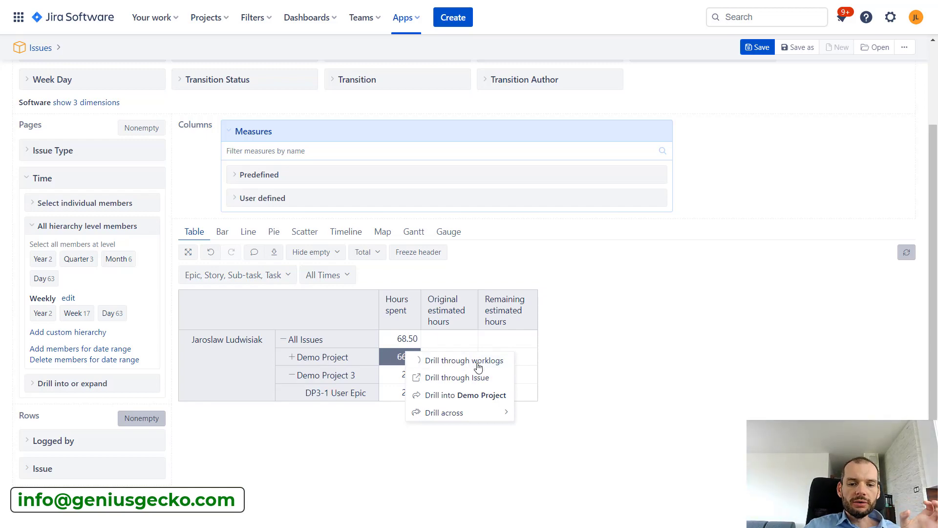
{"action": "left_click", "coordinate": [478, 364]}
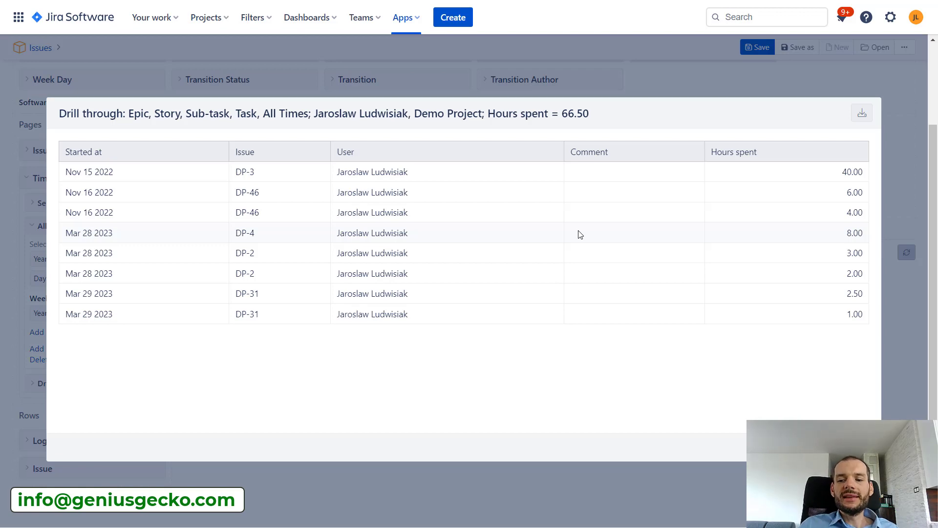
{"action": "key", "text": "Escape"}
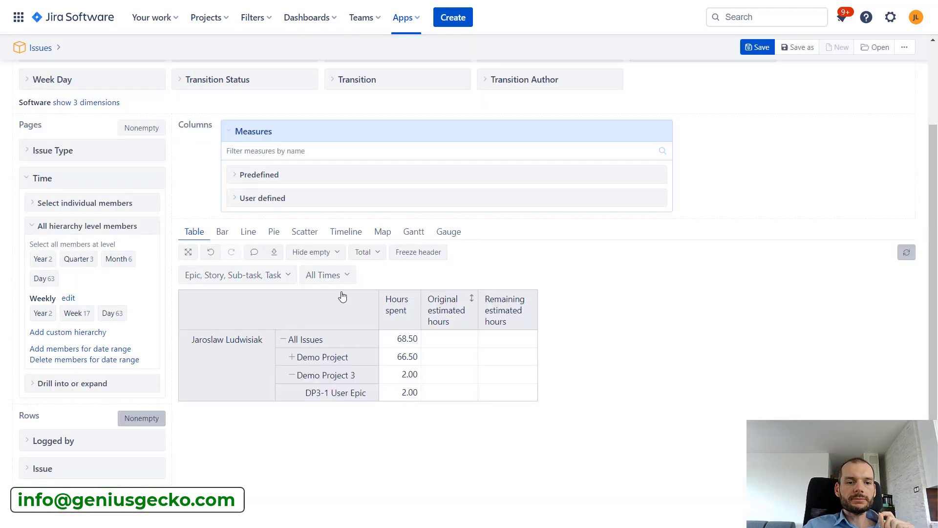
{"action": "scroll", "coordinate": [222, 268], "scroll_direction": "up", "scroll_amount": 2}
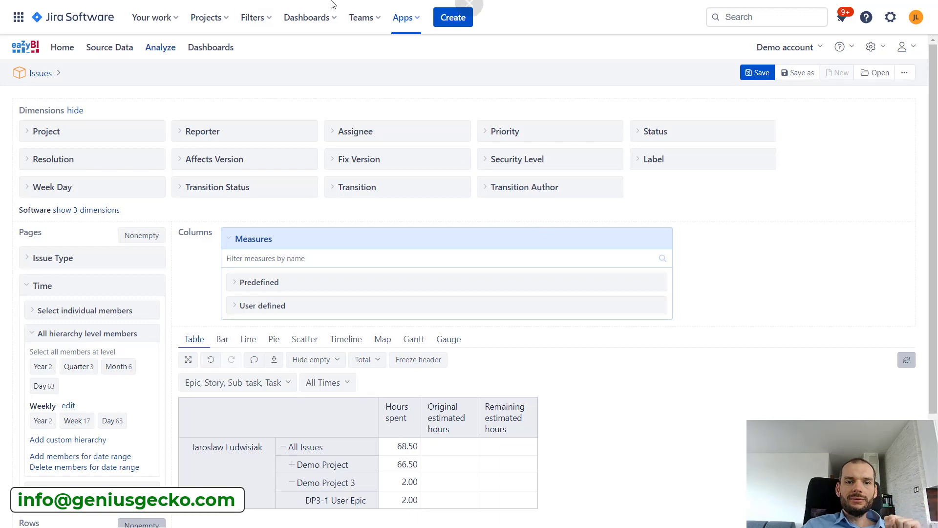
Open the Average resolution time and trend (Lead time) report from the Demo account's Samples Jira Issues folder
{"action": "left_click", "coordinate": [406, 17]}
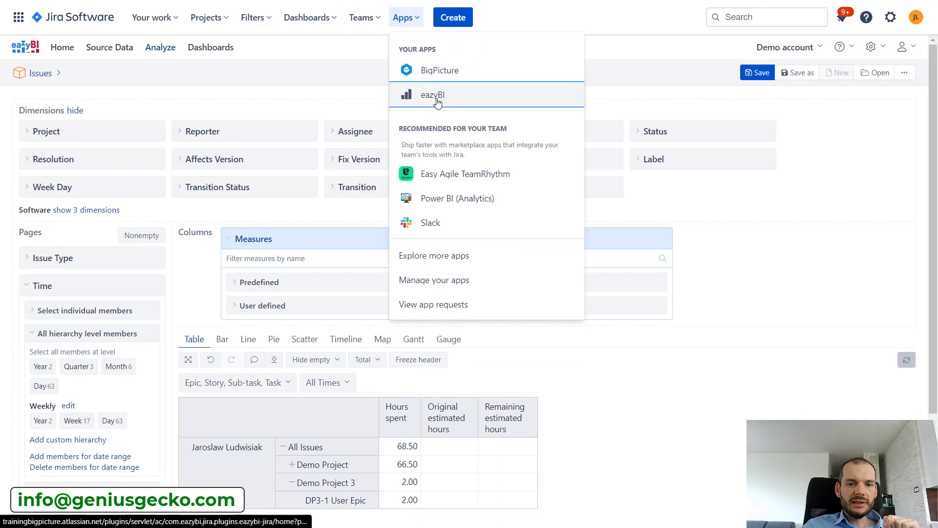
{"action": "left_click", "coordinate": [437, 97]}
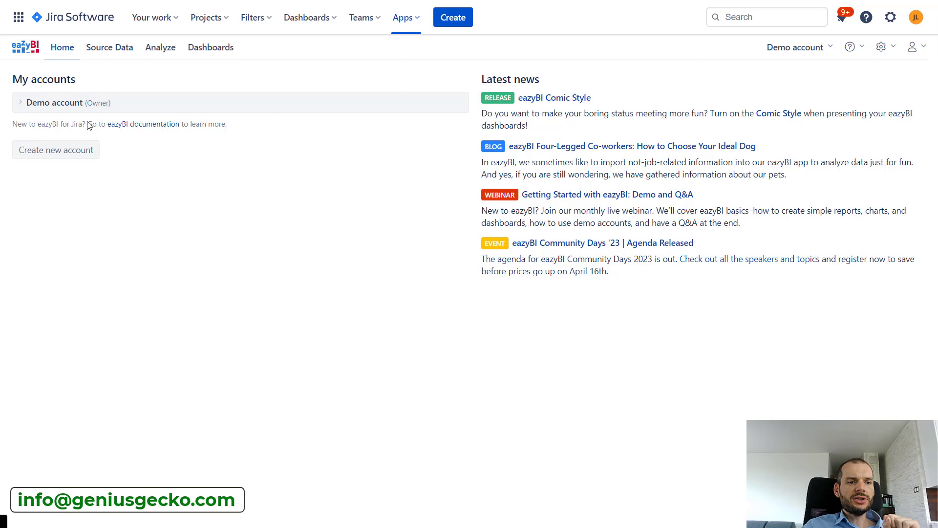
{"action": "left_click", "coordinate": [47, 103]}
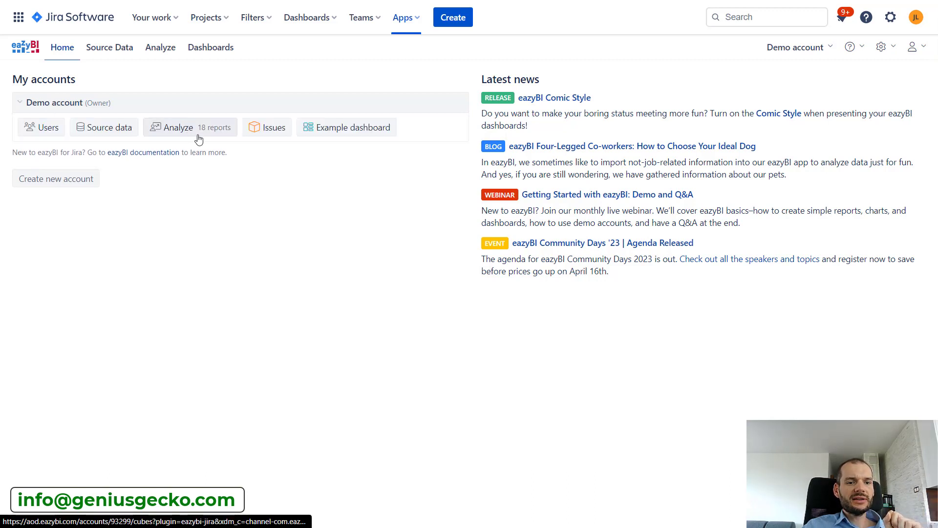
{"action": "left_click", "coordinate": [198, 138]}
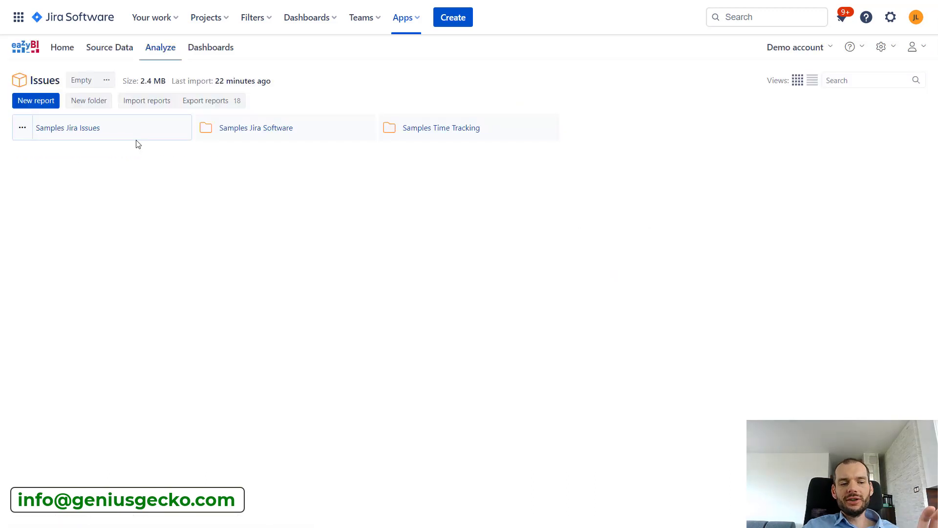
{"action": "left_click", "coordinate": [63, 129]}
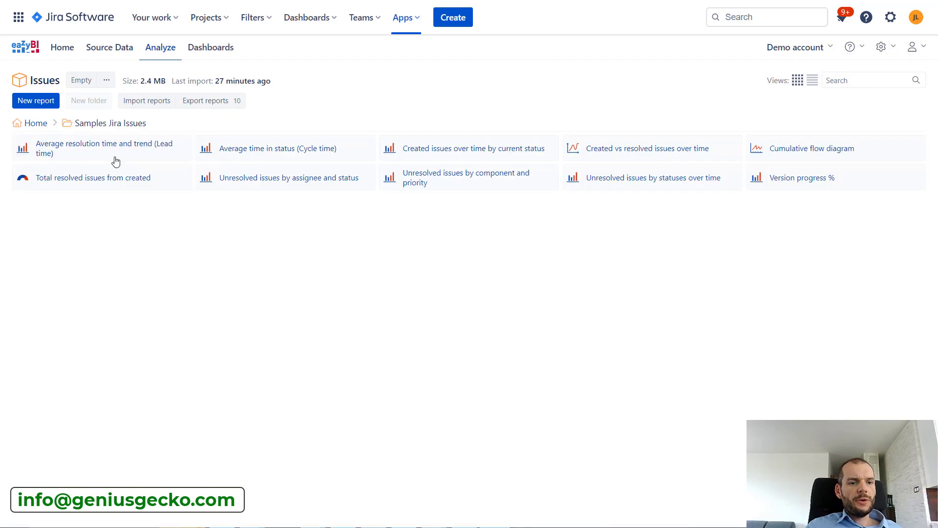
{"action": "left_click", "coordinate": [117, 154]}
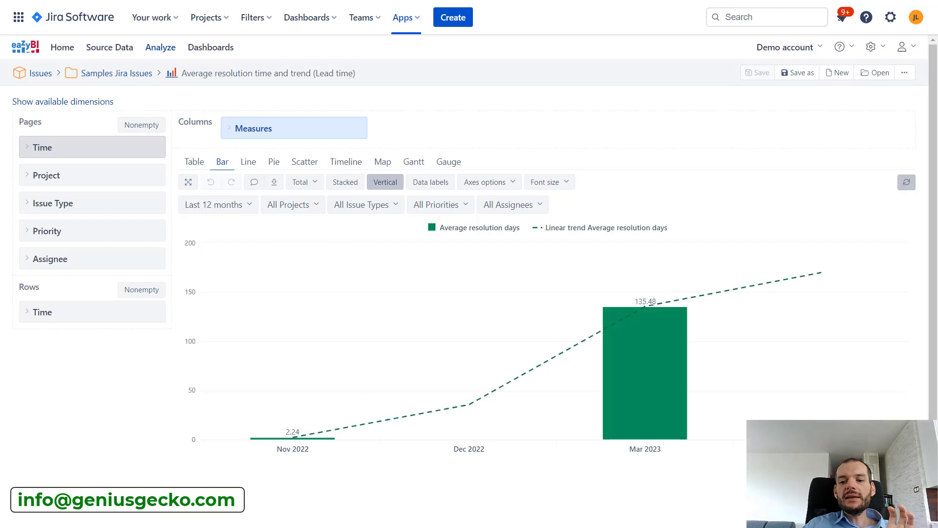
Set the Time rows to the Day hierarchy level, then open the Last 12 months page filter
{"action": "left_click", "coordinate": [25, 312]}
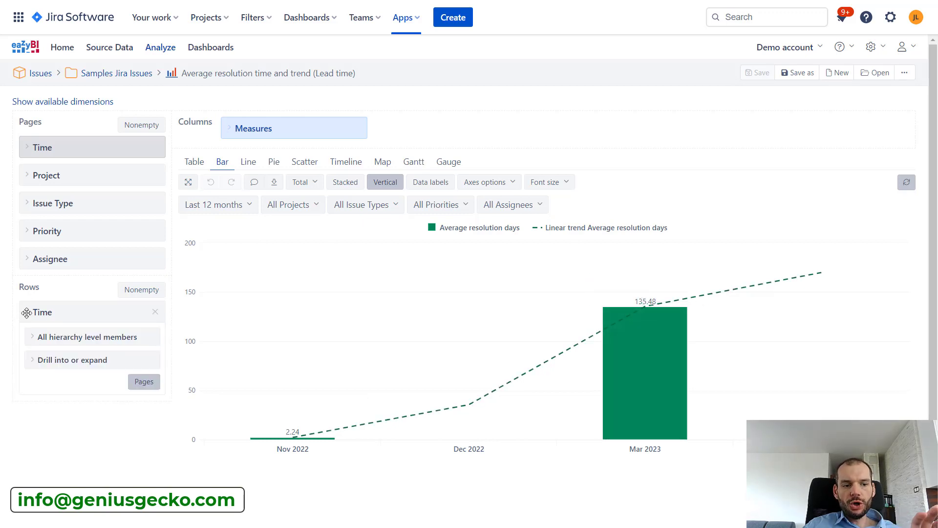
{"action": "left_click", "coordinate": [35, 333]}
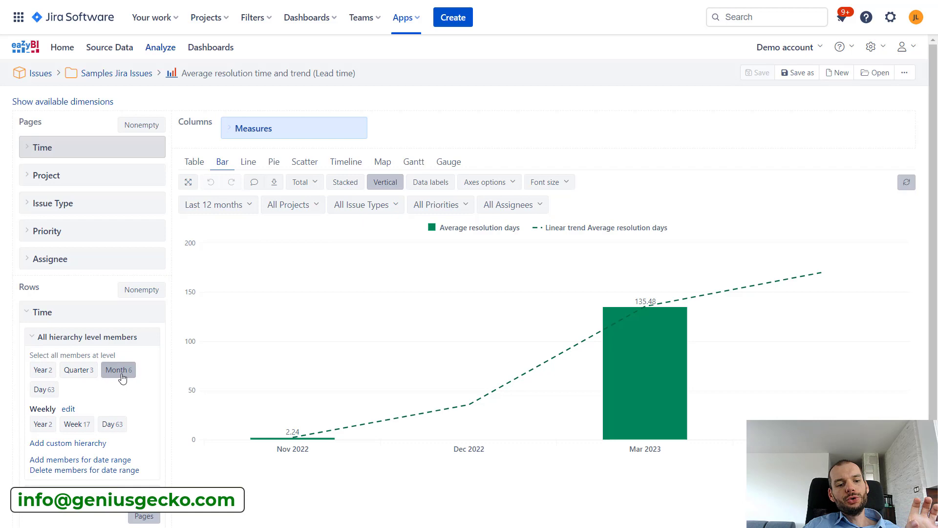
{"action": "left_click", "coordinate": [46, 390]}
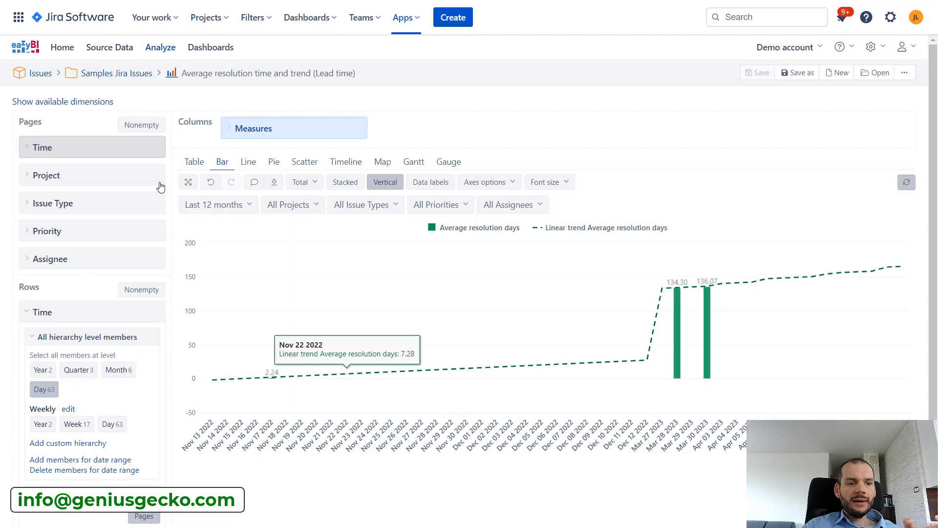
{"action": "left_click", "coordinate": [28, 311]}
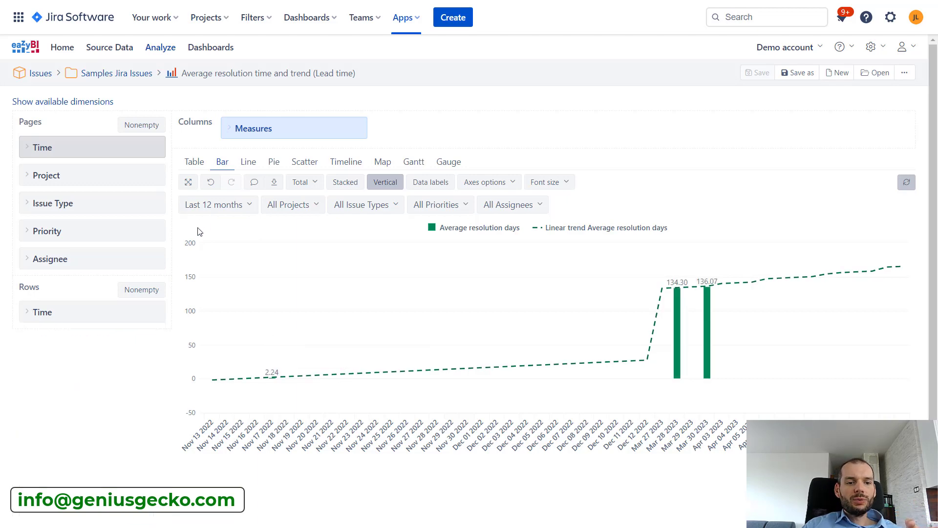
{"action": "left_click", "coordinate": [220, 210]}
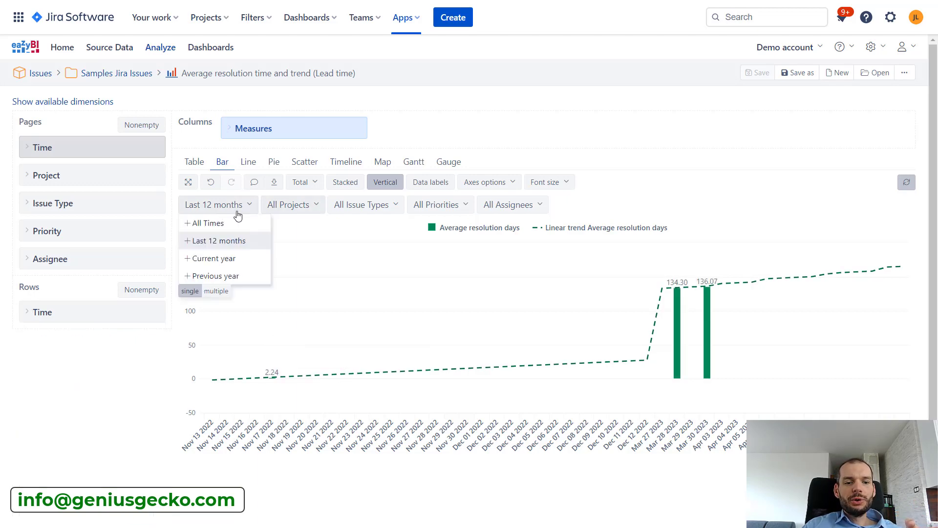
Inspect the months under the Last 12 months filter and the Time member selection
{"action": "left_click", "coordinate": [189, 242]}
{"action": "left_click", "coordinate": [189, 241]}
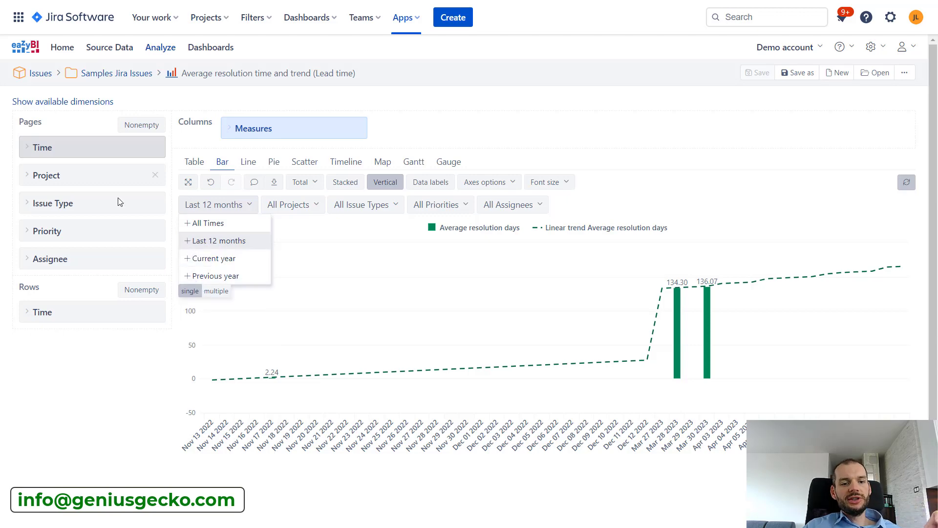
{"action": "left_click", "coordinate": [31, 147]}
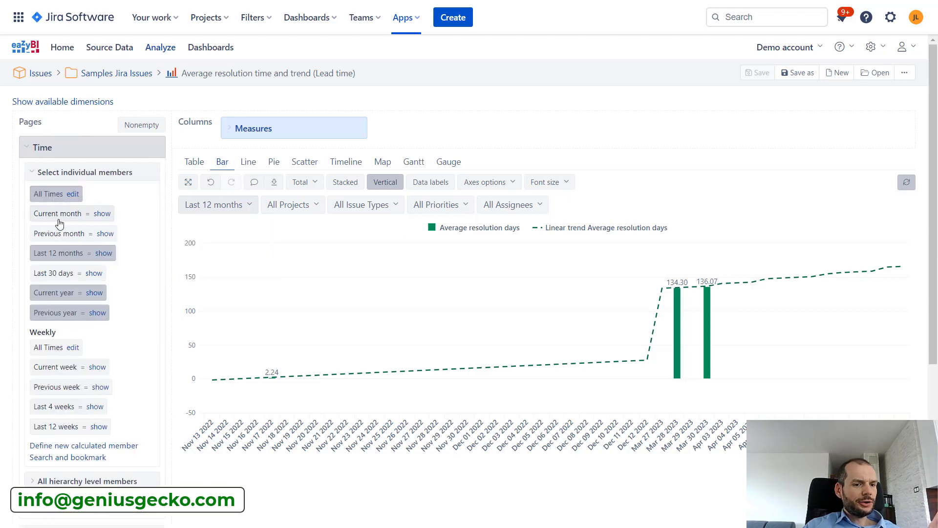
{"action": "left_click", "coordinate": [223, 205]}
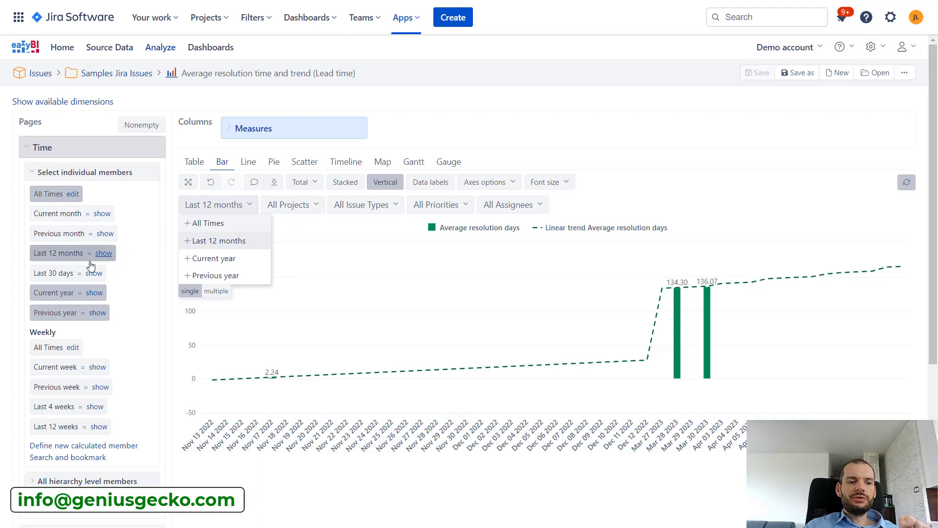
{"action": "left_click", "coordinate": [55, 295]}
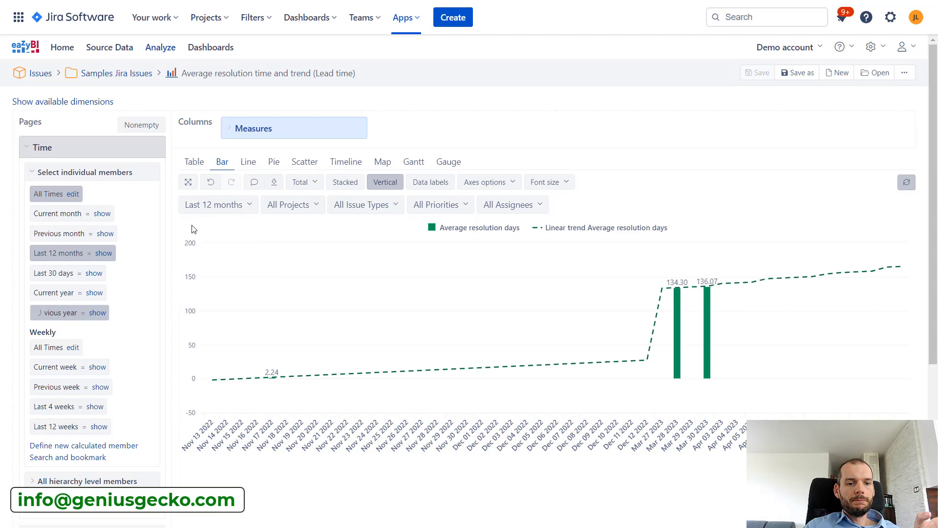
Close the Time member selection and bring up the list of available measures
{"action": "left_click", "coordinate": [219, 209]}
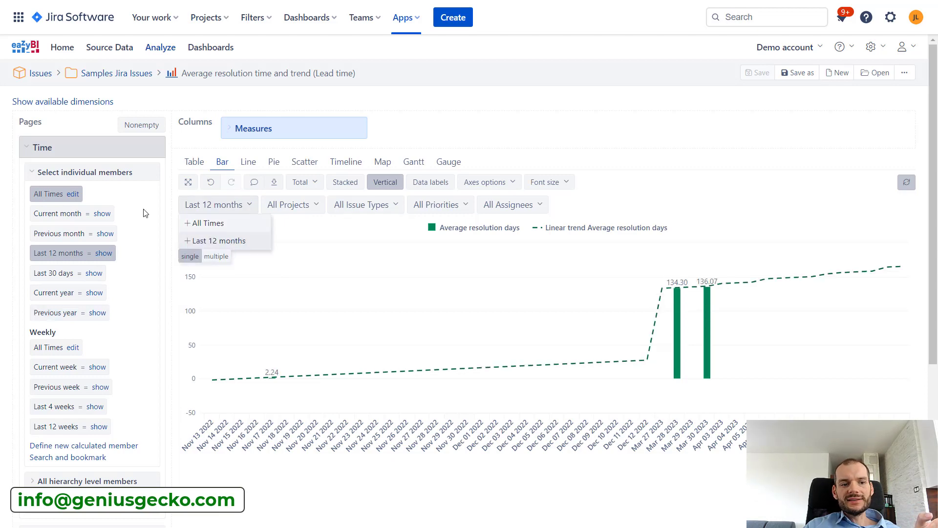
{"action": "left_click", "coordinate": [27, 146]}
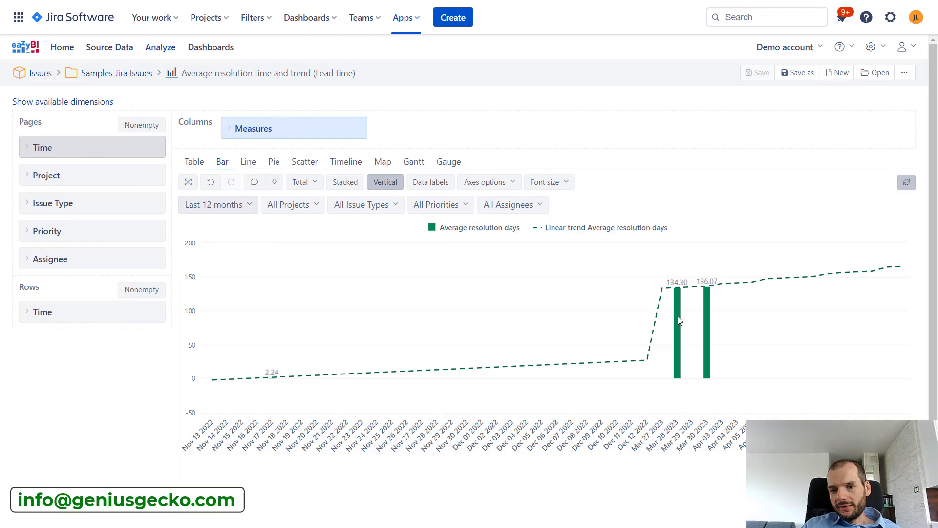
{"action": "mouse_move", "coordinate": [677, 326]}
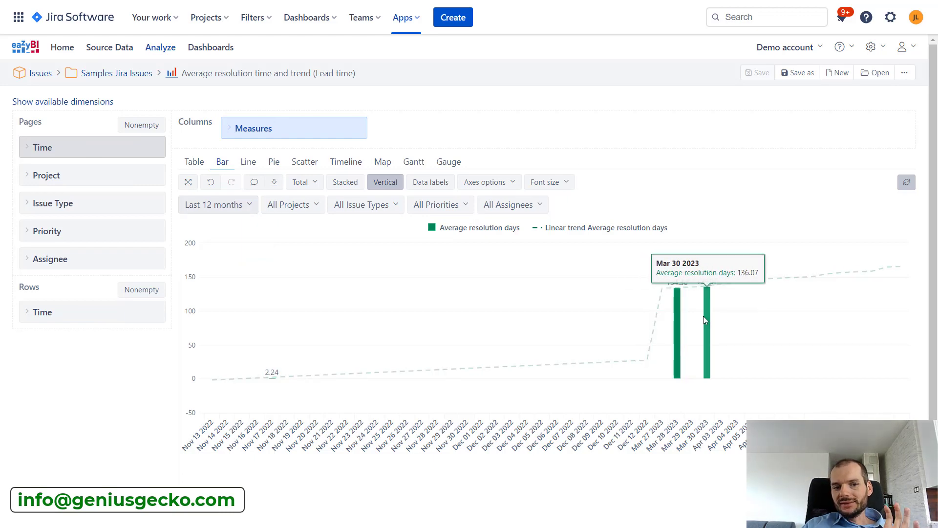
{"action": "left_click", "coordinate": [230, 128]}
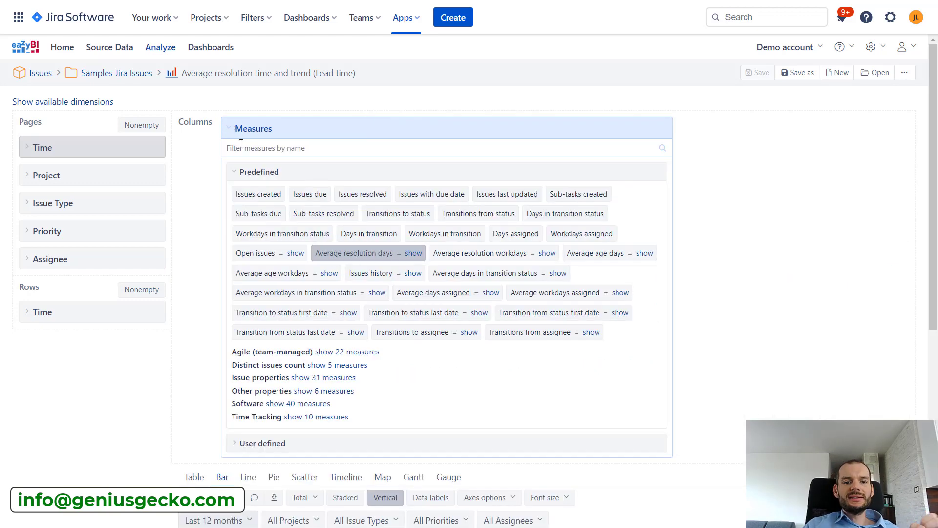
Close the measures list, review the lead-time table, then show it as a bar chart with trend line
{"action": "left_click", "coordinate": [229, 129]}
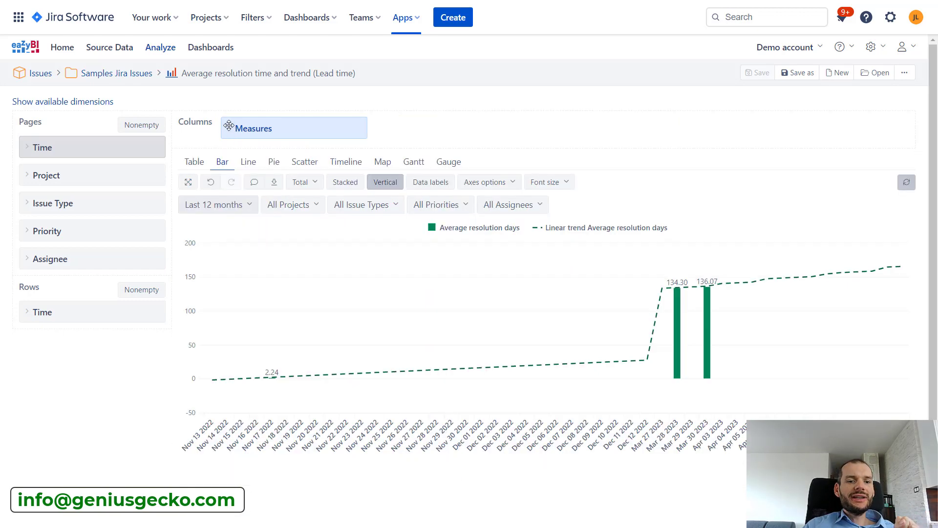
{"action": "left_click", "coordinate": [190, 163]}
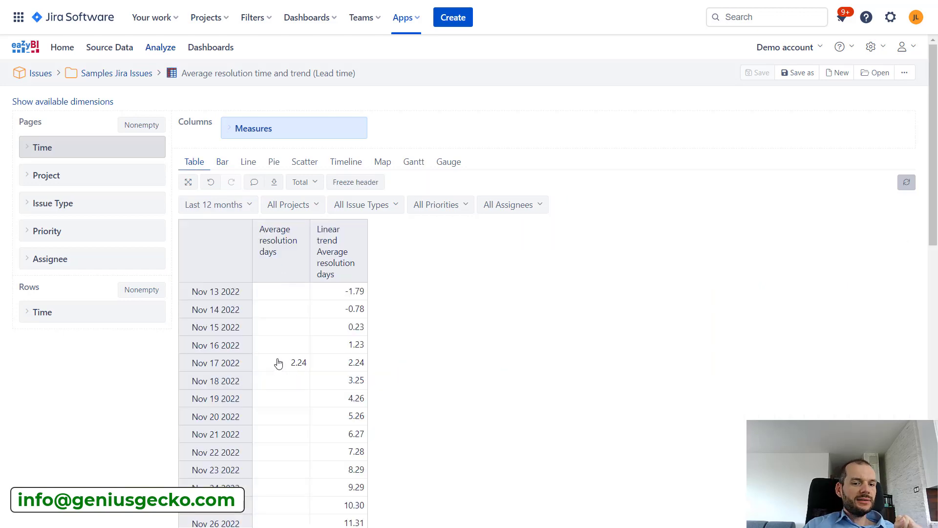
{"action": "scroll", "coordinate": [279, 362], "scroll_direction": "down", "scroll_amount": 3}
{"action": "scroll", "coordinate": [284, 253], "scroll_direction": "down", "scroll_amount": 4}
{"action": "scroll", "coordinate": [289, 273], "scroll_direction": "up", "scroll_amount": 7}
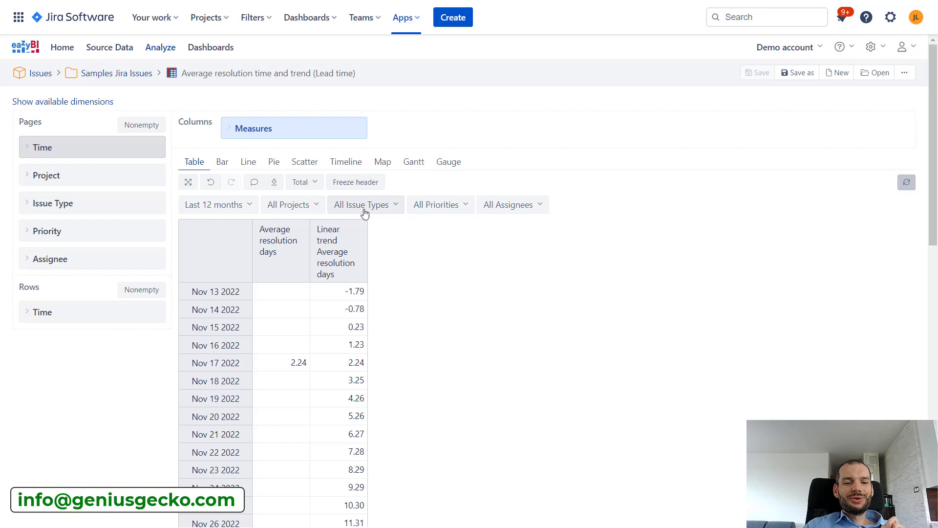
{"action": "left_click", "coordinate": [223, 162]}
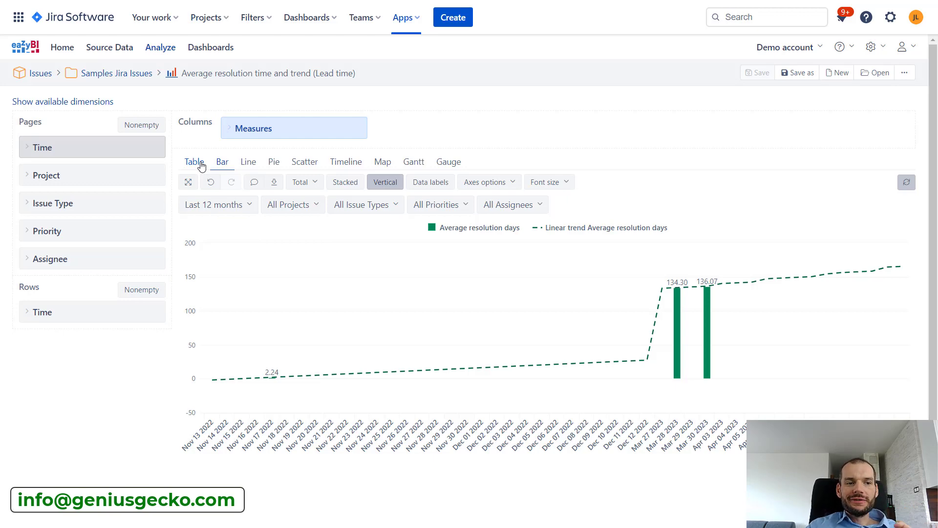
{"action": "left_click", "coordinate": [201, 167]}
{"action": "right_click", "coordinate": [330, 251]}
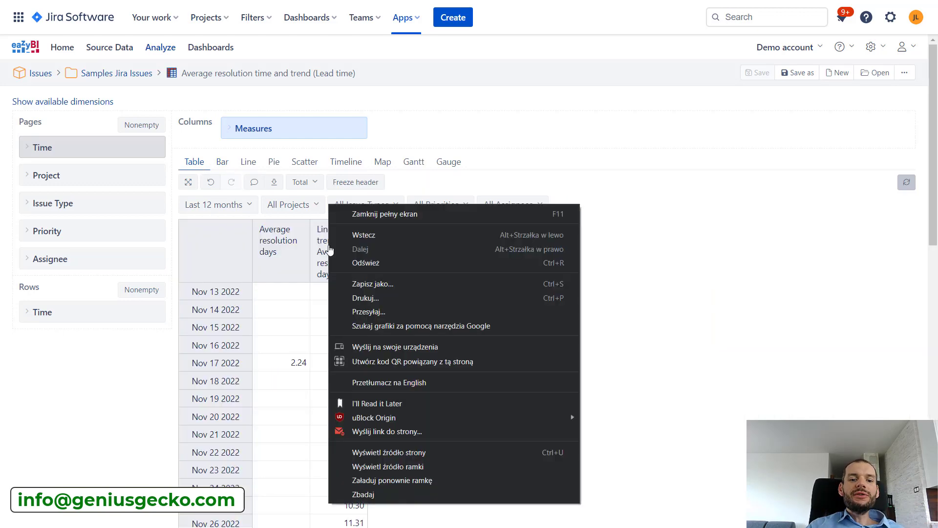
{"action": "left_click", "coordinate": [320, 245]}
{"action": "left_click", "coordinate": [318, 245]}
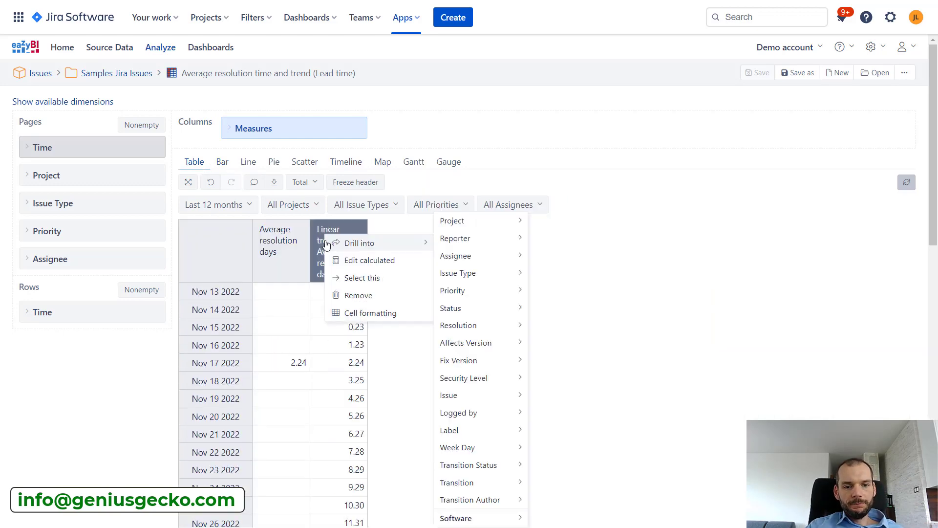
{"action": "left_click", "coordinate": [362, 260]}
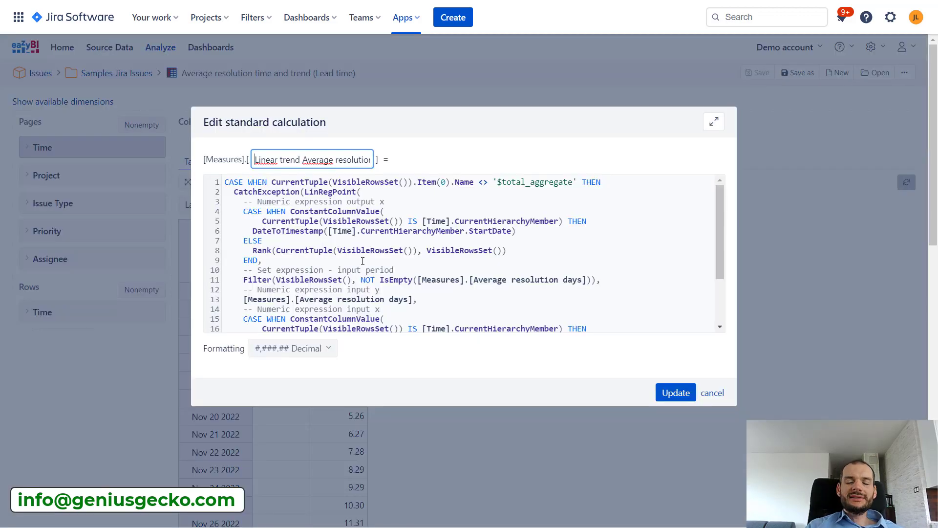
{"action": "left_click", "coordinate": [724, 396]}
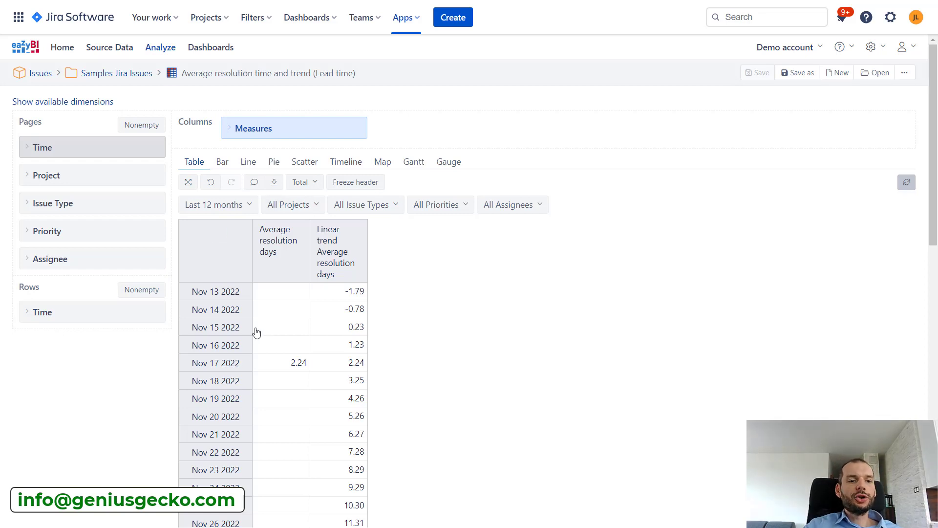
{"action": "left_click", "coordinate": [227, 166]}
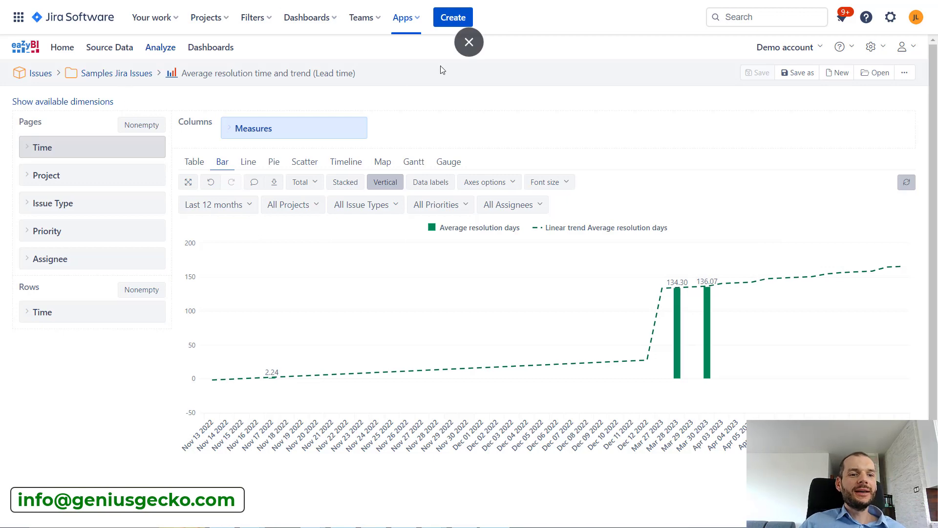
Return to Analyze and open Samples Jira Issues, listing ten reports like Cumulative flow diagram
{"action": "left_click", "coordinate": [159, 50]}
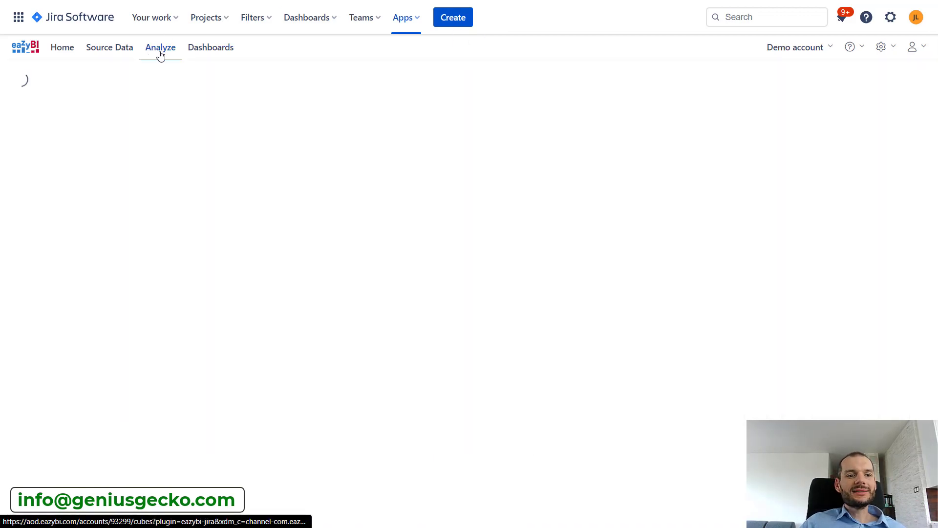
{"action": "left_click", "coordinate": [55, 126]}
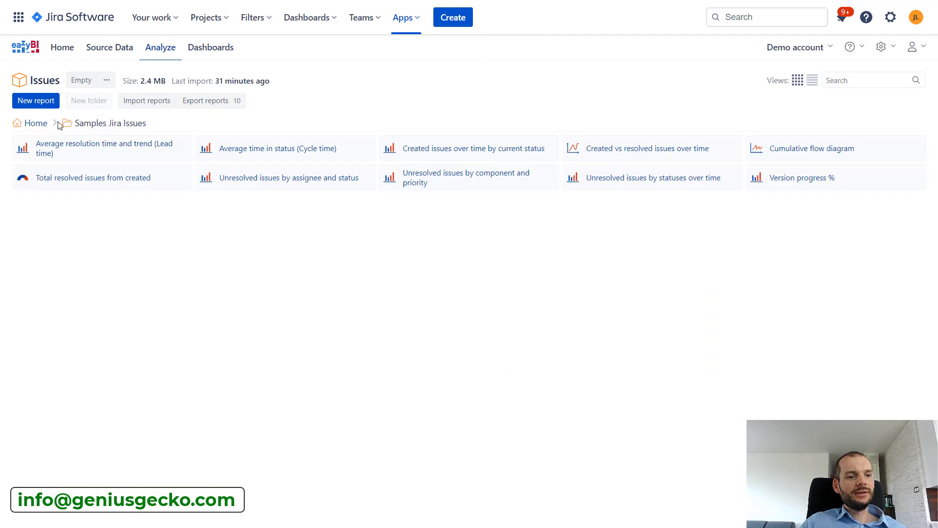
Open the Example dashboard with its hours-spent and resolution-time charts in edit mode
{"action": "left_click", "coordinate": [210, 49]}
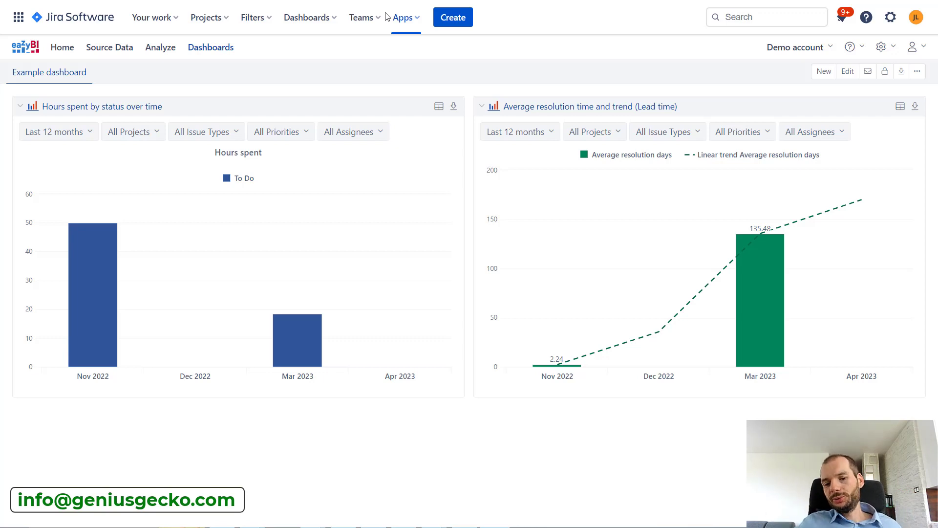
{"action": "mouse_move", "coordinate": [769, 231]}
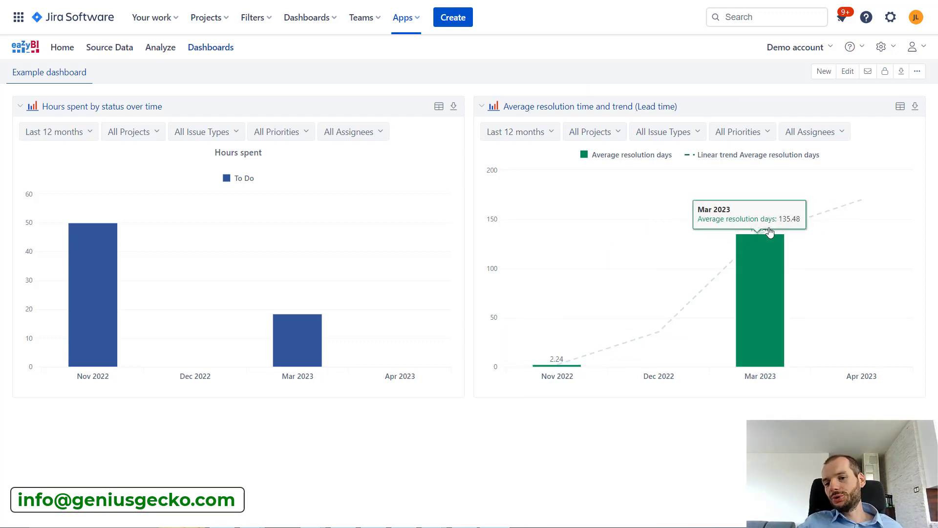
{"action": "mouse_move", "coordinate": [842, 226]}
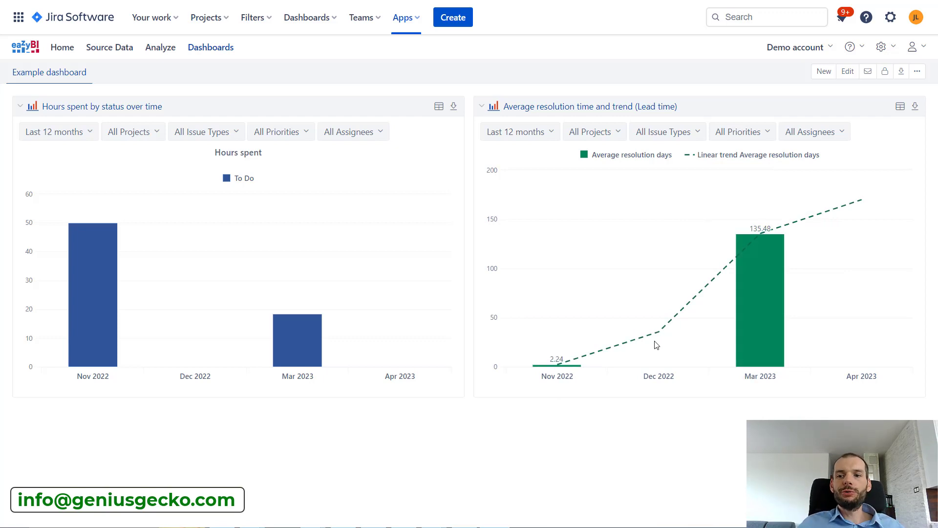
{"action": "left_click", "coordinate": [845, 72]}
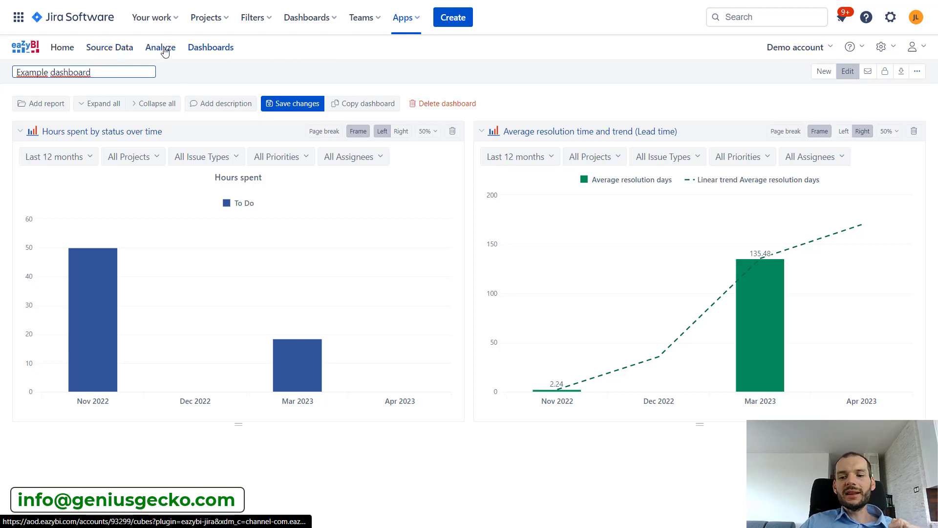
Try the resolution chart's date range and project filters and the Mar 2023 bar's drill options
{"action": "left_click", "coordinate": [510, 156]}
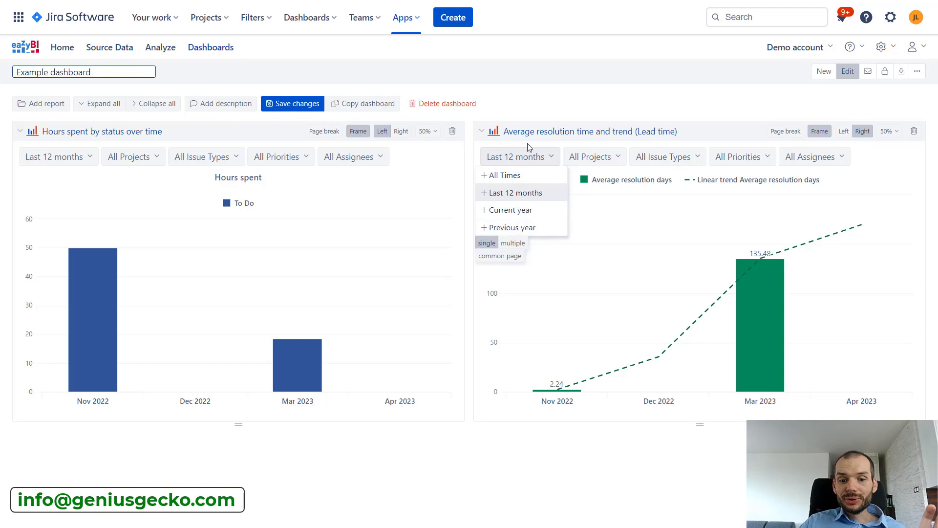
{"action": "left_click", "coordinate": [589, 157]}
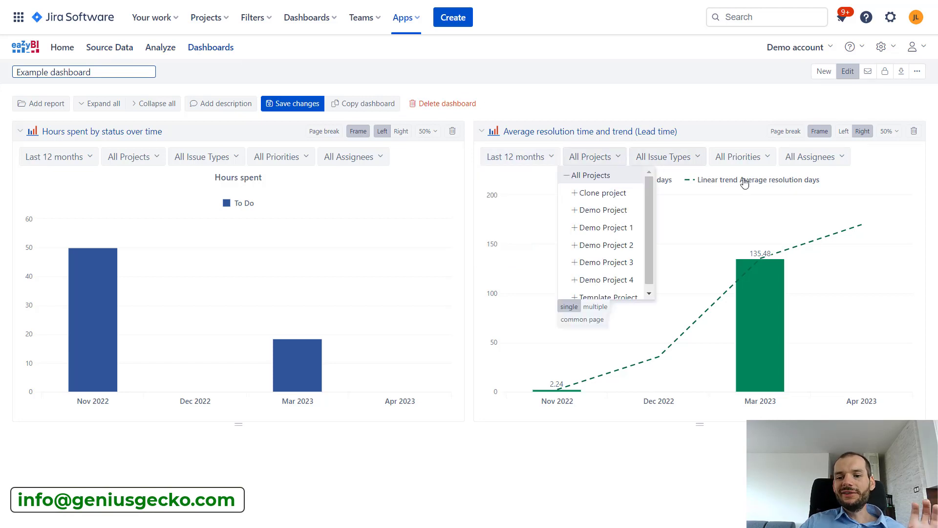
{"action": "left_click", "coordinate": [767, 319]}
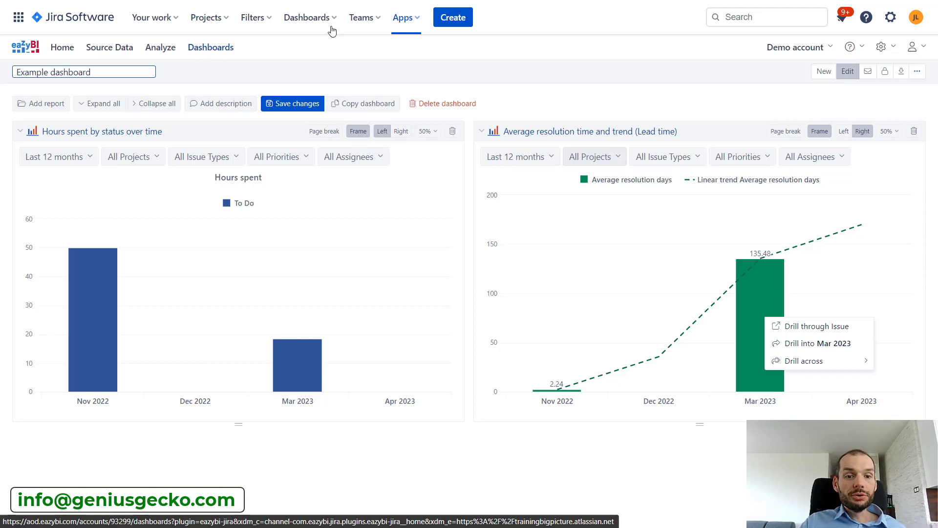
Open Jira's Default dashboard for editing
{"action": "left_click", "coordinate": [317, 22]}
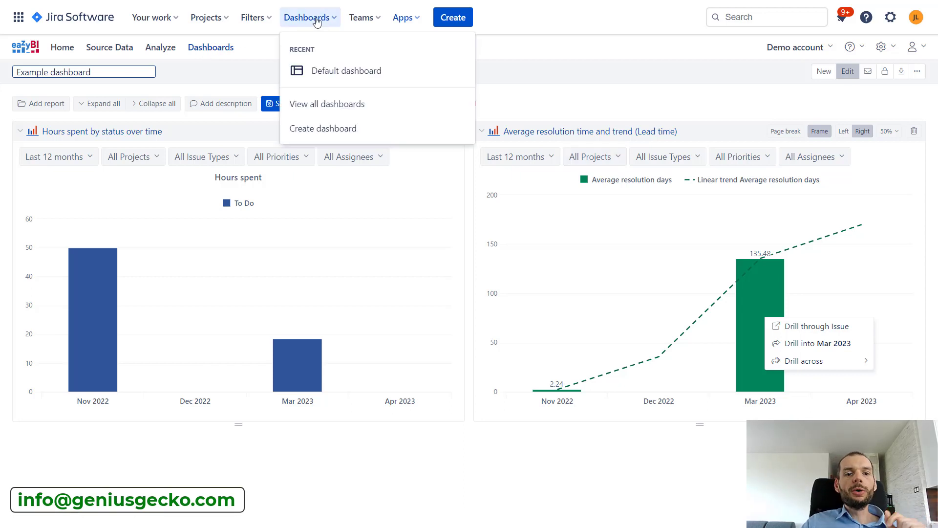
{"action": "left_click", "coordinate": [318, 77]}
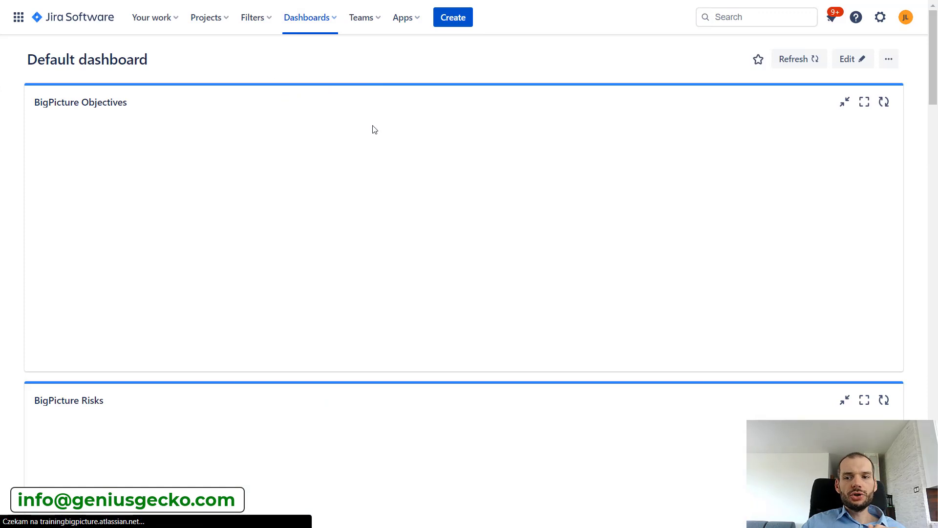
{"action": "left_click", "coordinate": [853, 66]}
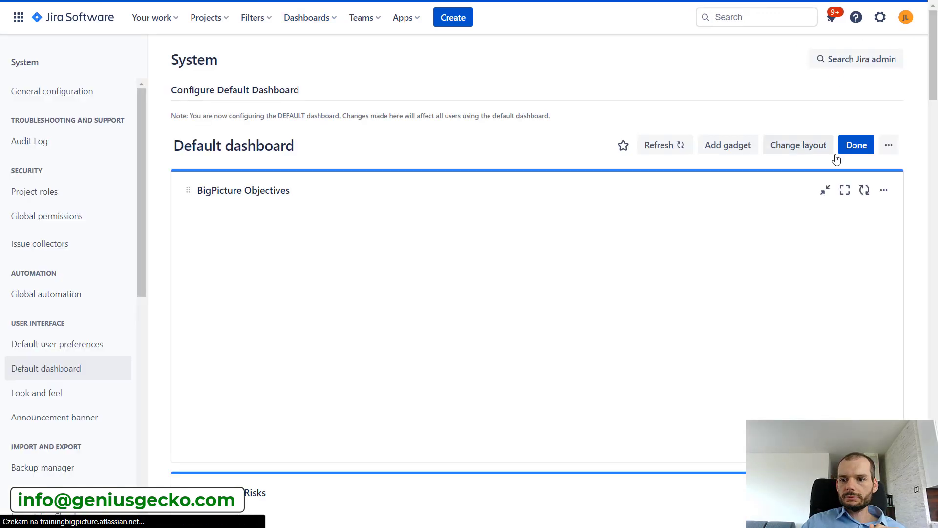
Add an eazyBI dashboard gadget found by searching 'eazy', set to the account's Example dashboard
{"action": "left_click", "coordinate": [748, 149]}
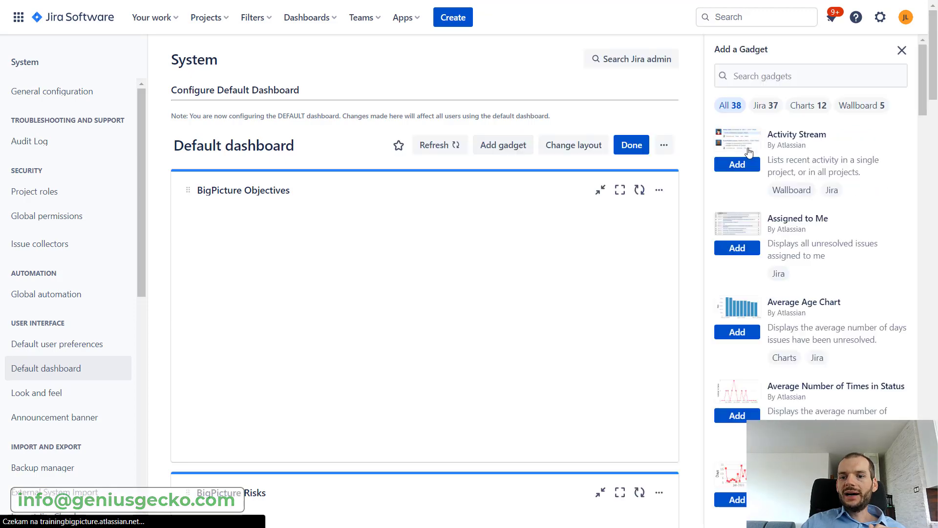
{"action": "left_click", "coordinate": [775, 76]}
{"action": "type", "text": "eazy"}
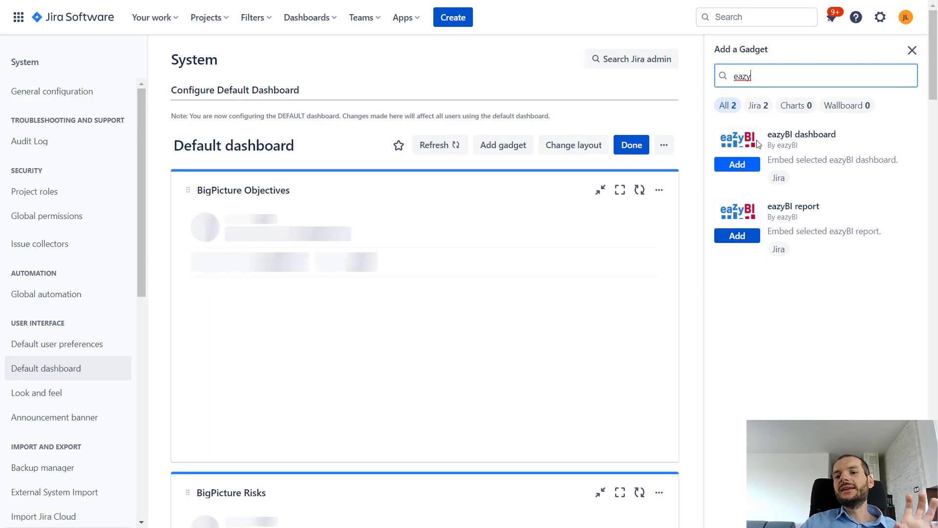
{"action": "left_click", "coordinate": [752, 166]}
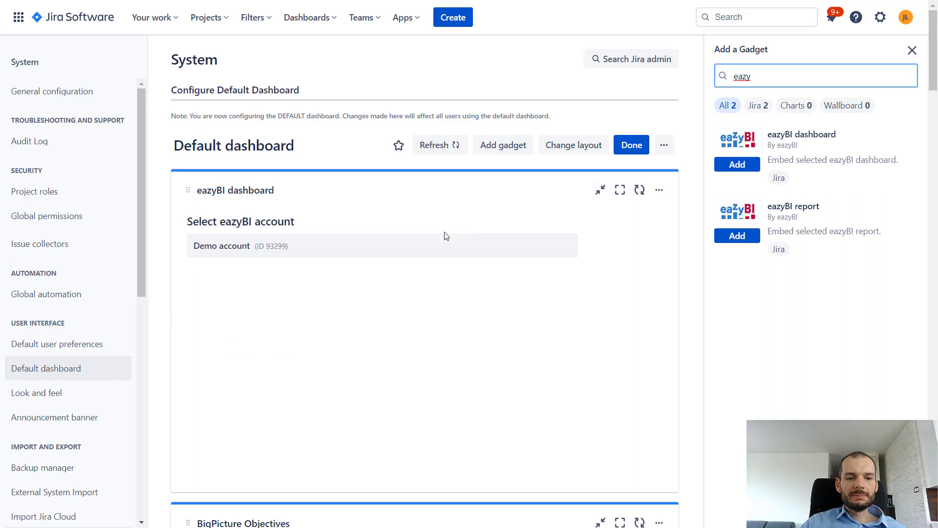
{"action": "left_click", "coordinate": [280, 254]}
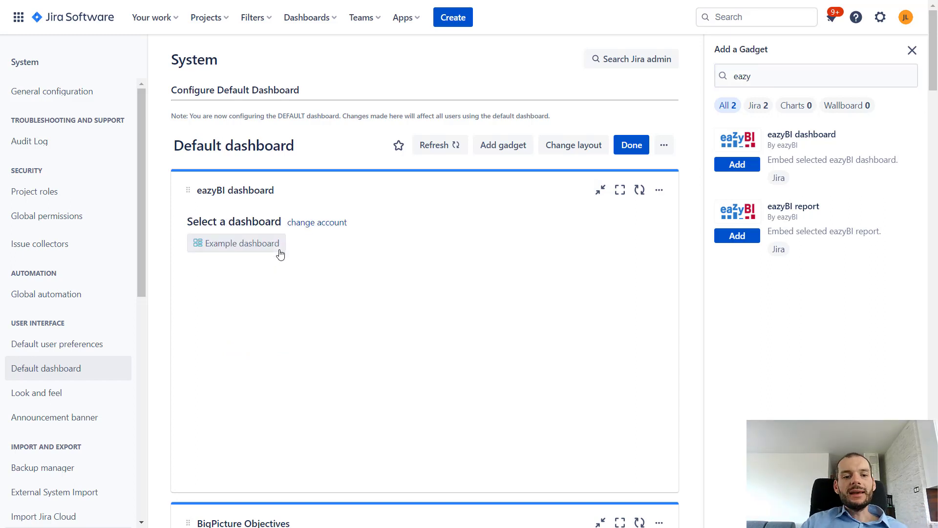
{"action": "left_click", "coordinate": [262, 252]}
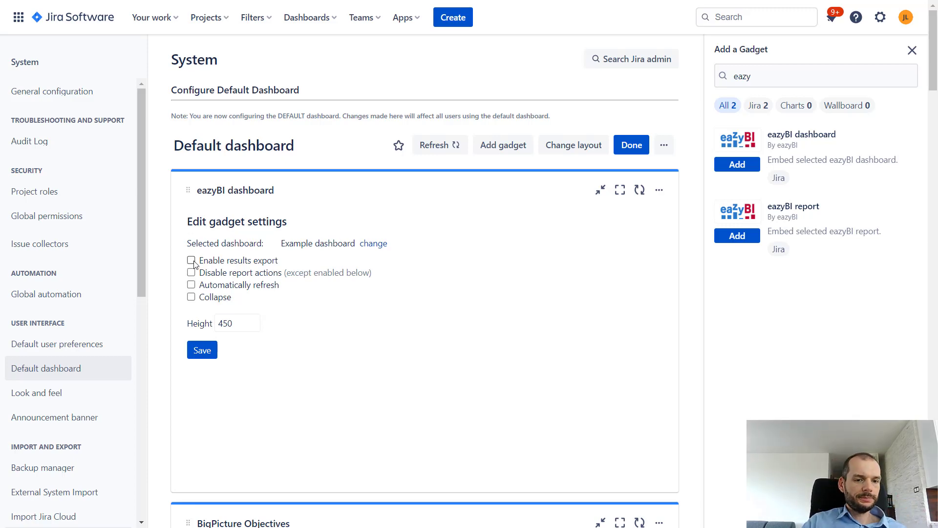
Save the eazyBI gadget settings and scroll down to view the embedded Hours spent by status chart
{"action": "left_click", "coordinate": [202, 350]}
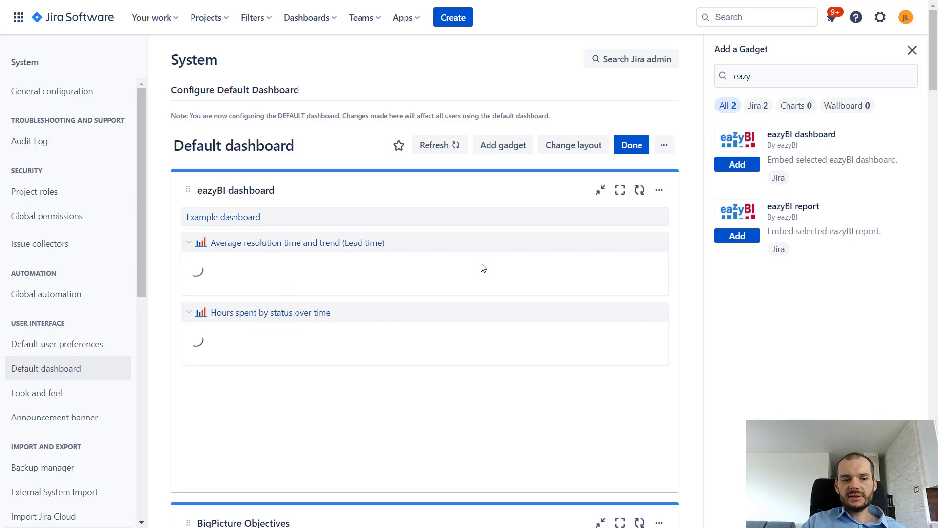
{"action": "scroll", "coordinate": [454, 243], "scroll_direction": "down", "scroll_amount": 9}
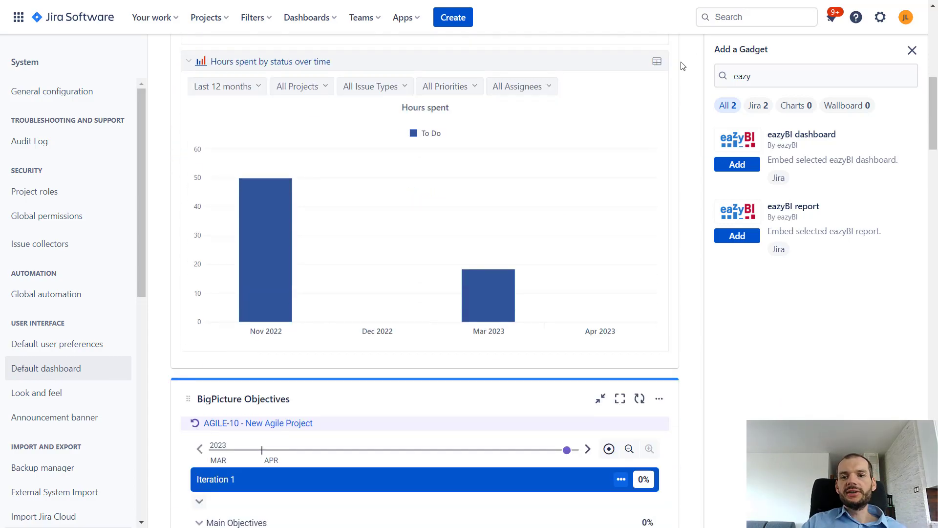